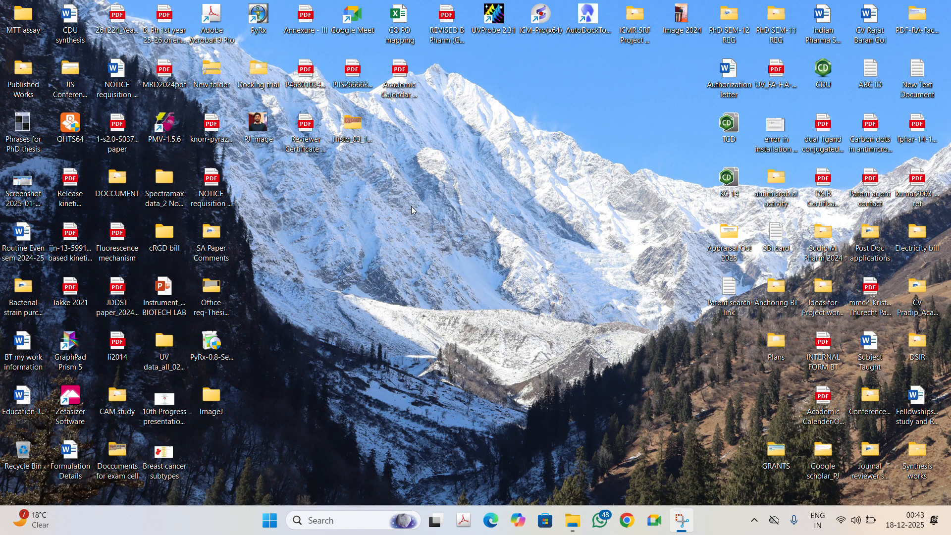
# Step: Open the ImageJ folder on the desktop and launch the ImageJ application from its subfolder
pyautogui.doubleClick(212, 397)
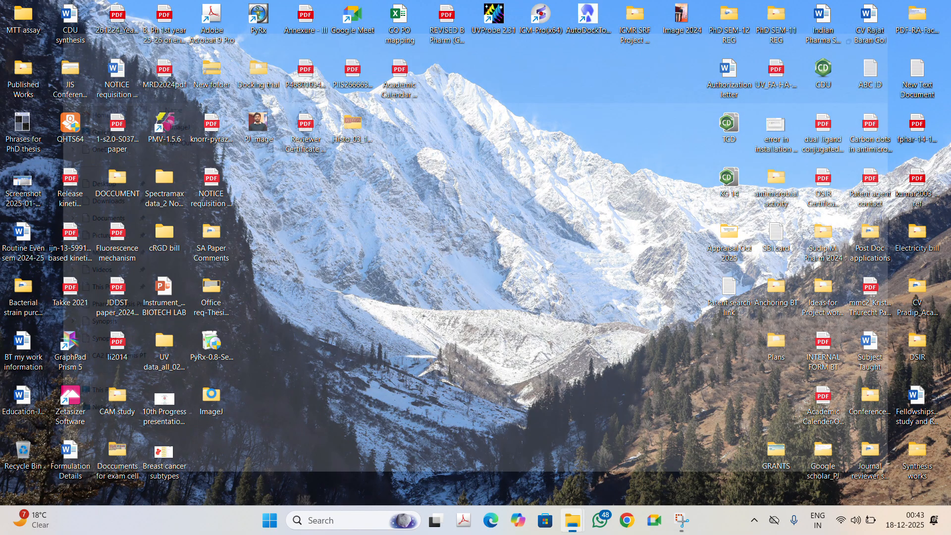
pyautogui.doubleClick(149, 113)
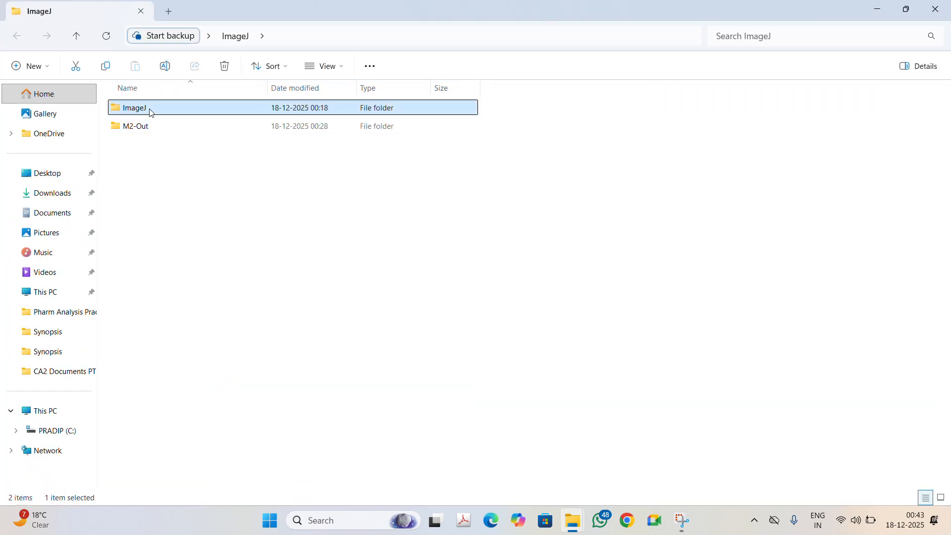
pyautogui.doubleClick(160, 112)
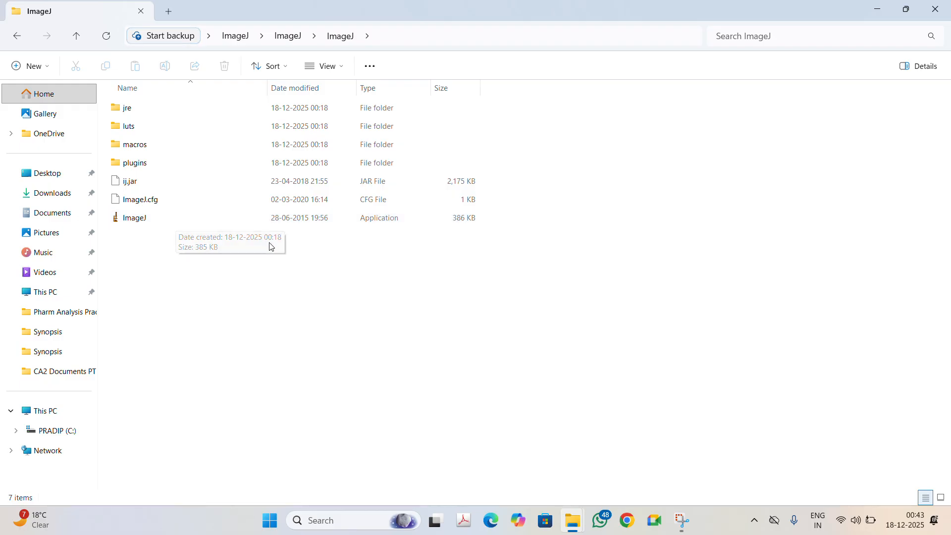
pyautogui.click(224, 219)
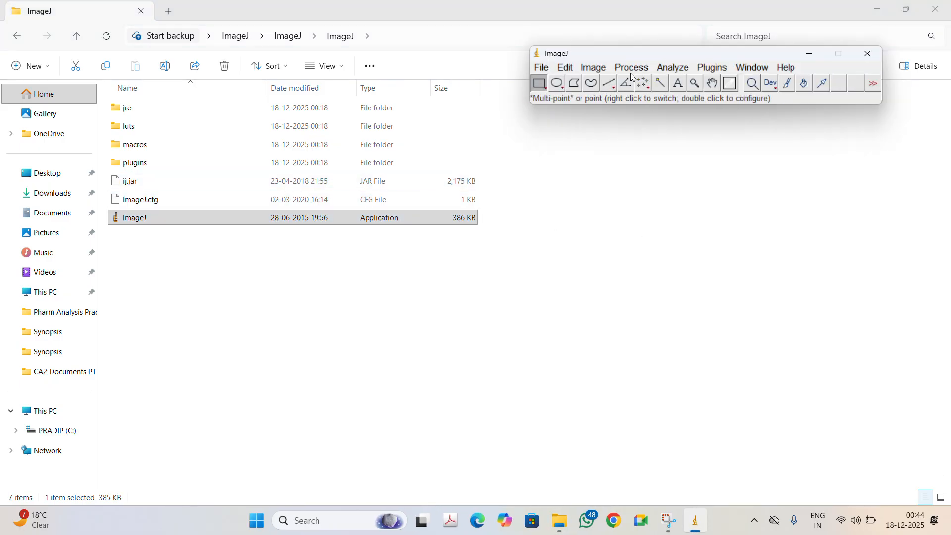
# Step: Open the image 12.jpg from the M2-Out folder
pyautogui.click(543, 68)
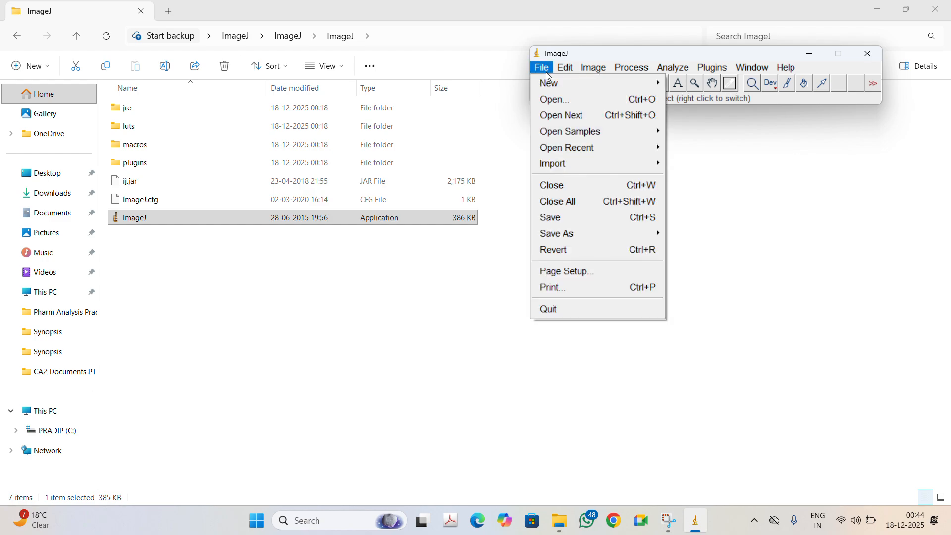
pyautogui.click(557, 100)
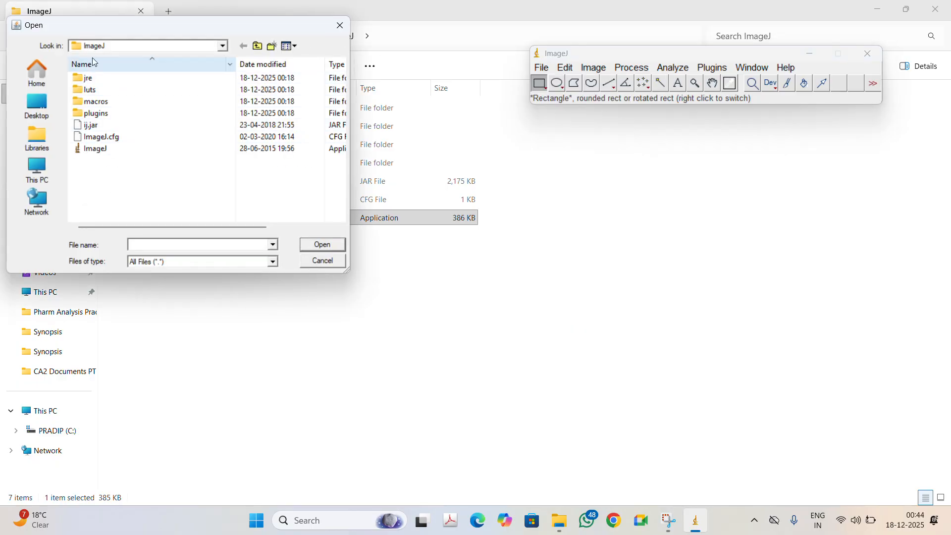
pyautogui.click(223, 47)
pyautogui.scroll(2, 128, 89)
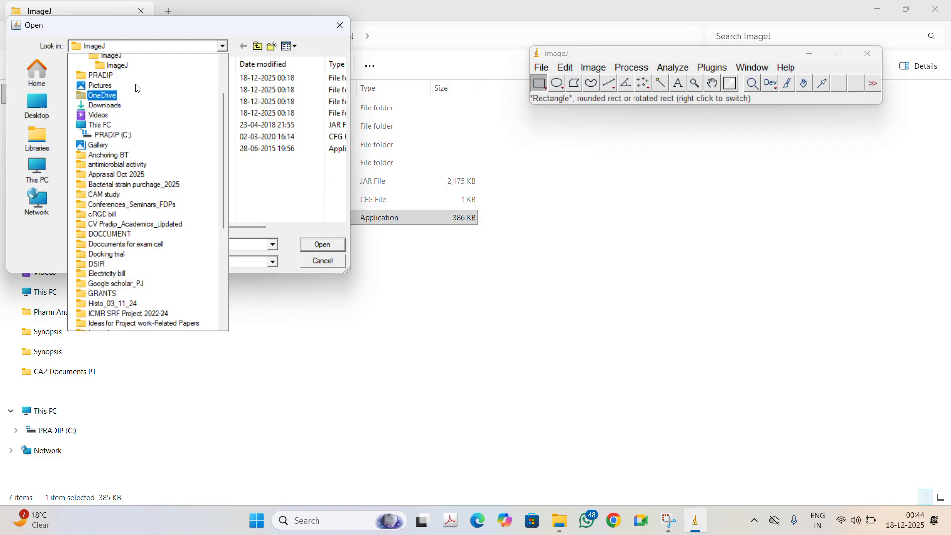
pyautogui.click(119, 80)
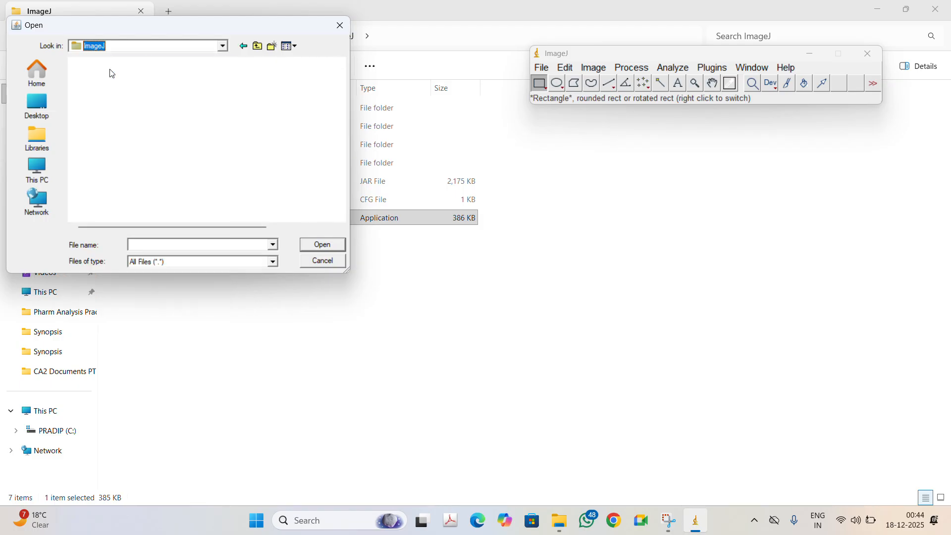
pyautogui.doubleClick(106, 93)
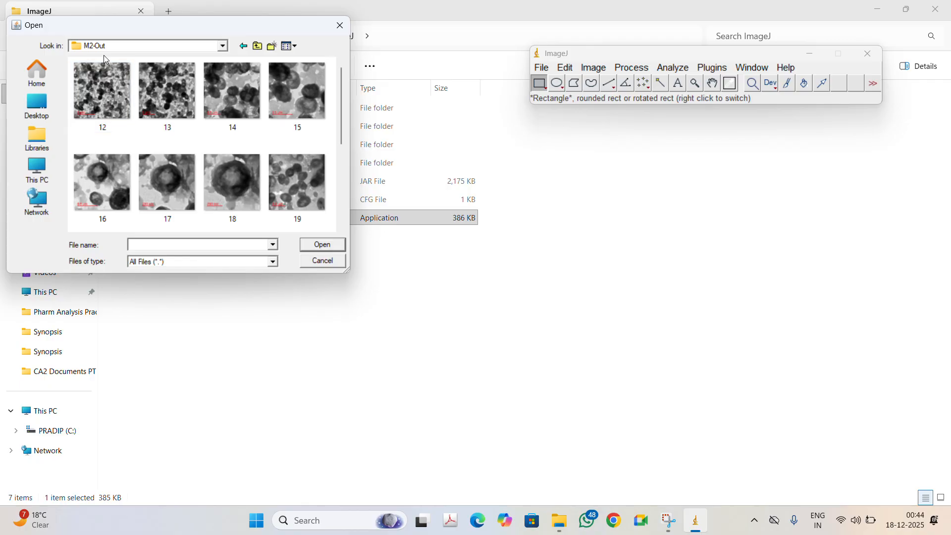
pyautogui.click(111, 89)
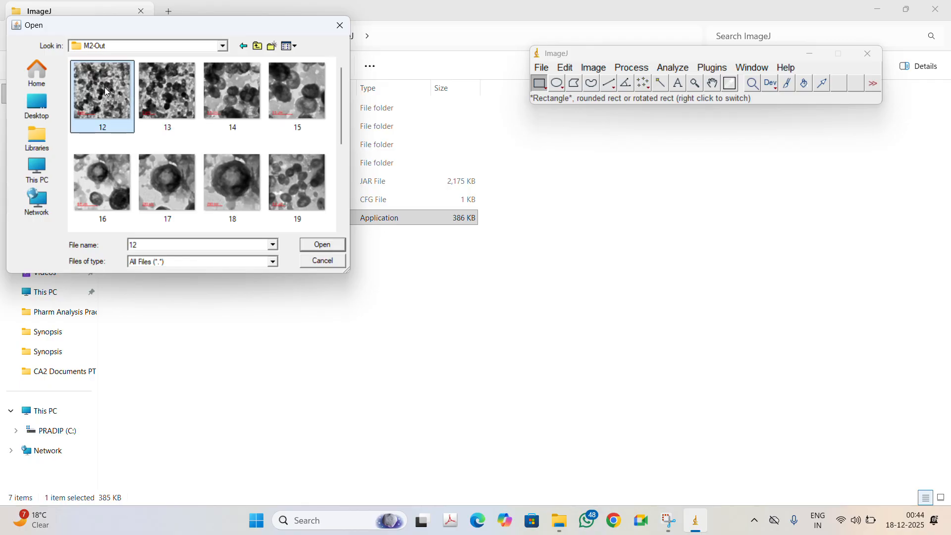
pyautogui.click(319, 245)
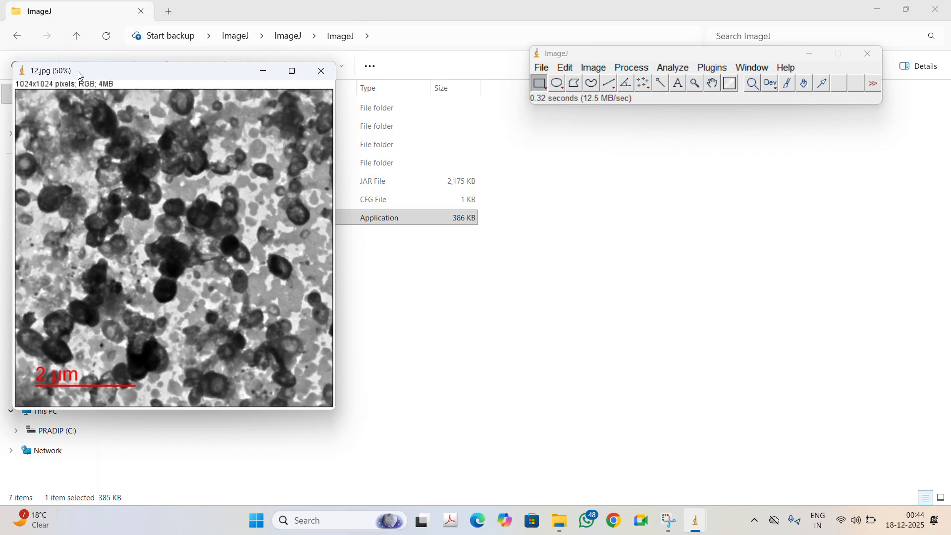
# Step: With the straight line tool, draw a line along the full length of the 2 µm scale bar
pyautogui.moveTo(138, 72); pyautogui.dragTo(237, 78)
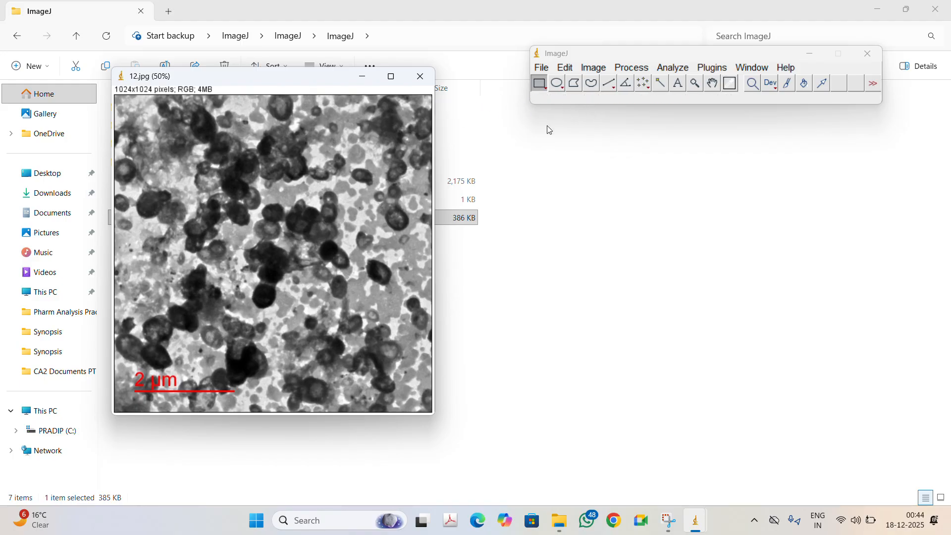
pyautogui.click(609, 87)
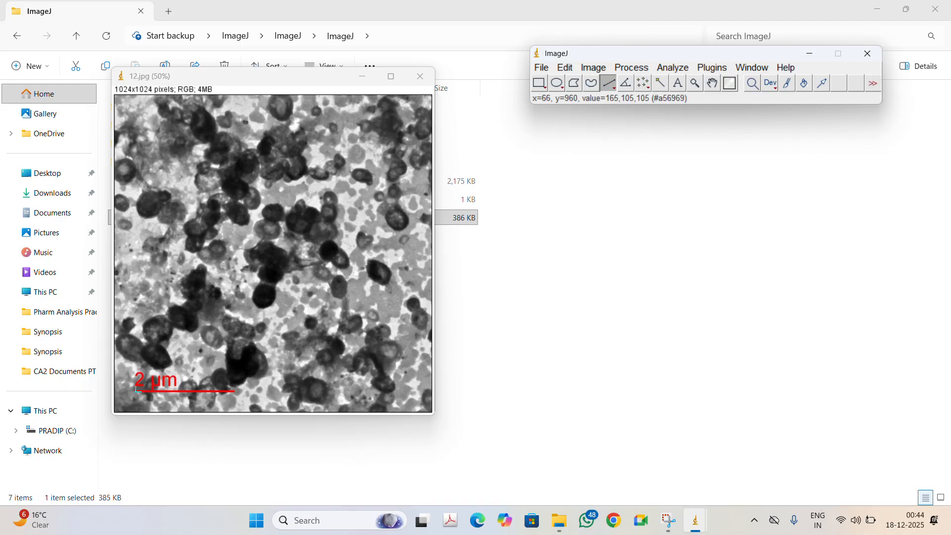
pyautogui.moveTo(134, 393); pyautogui.dragTo(234, 392)
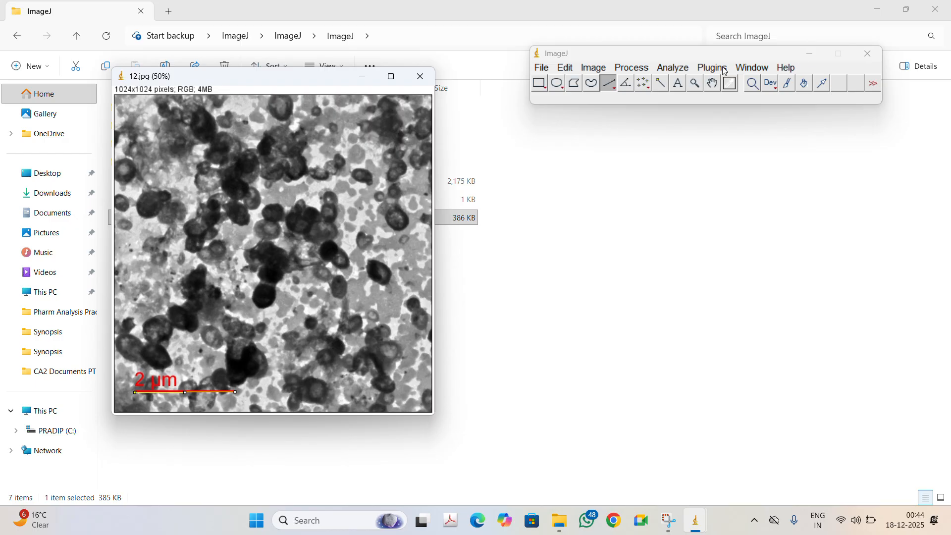
# Step: Set the scale with a known distance of 2 and unit of length um
pyautogui.click(672, 68)
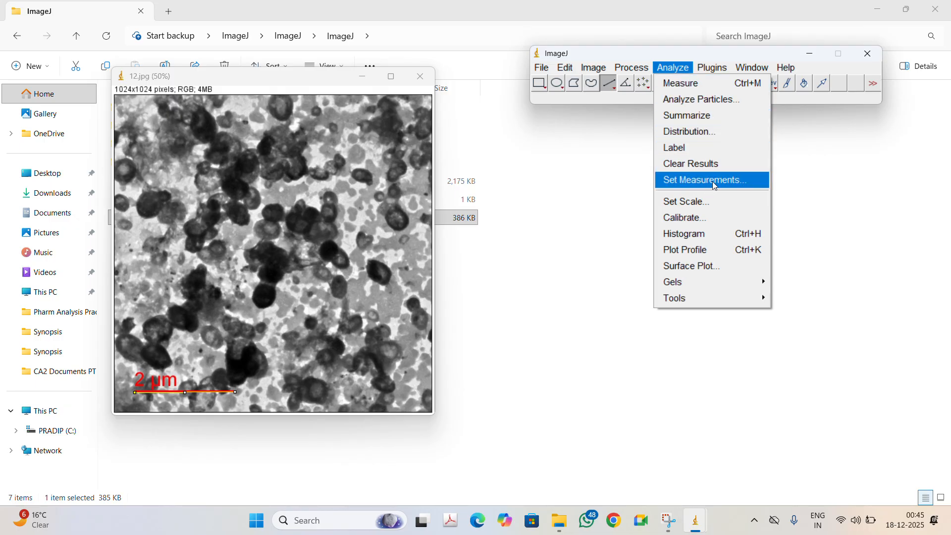
pyautogui.click(707, 205)
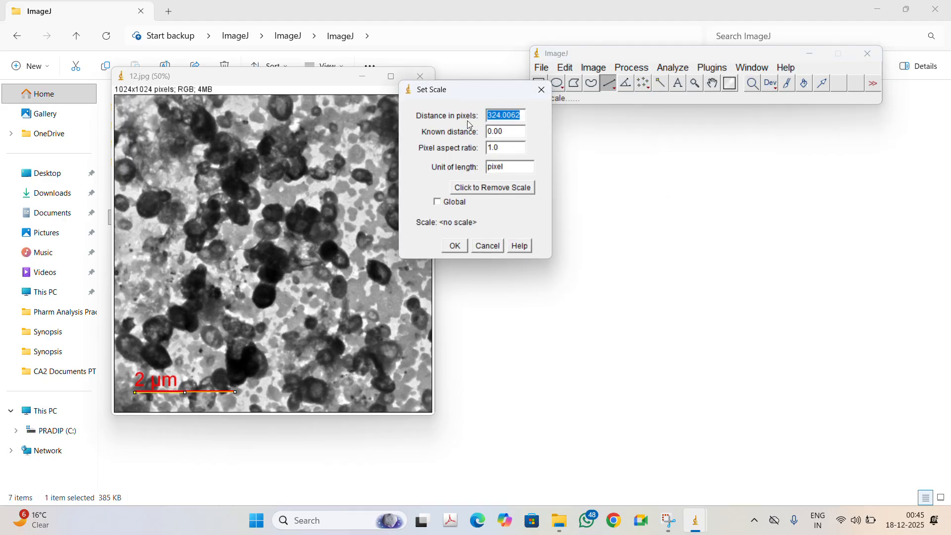
pyautogui.click(510, 132)
pyautogui.doubleClick(511, 131)
pyautogui.press('BackSpace')
pyautogui.write('2')
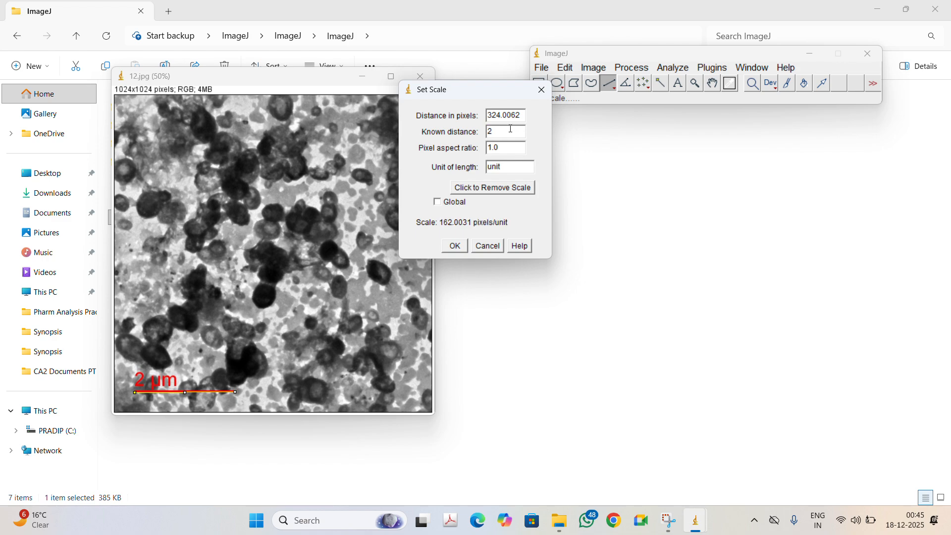
pyautogui.doubleClick(508, 167)
pyautogui.press('BackSpace')
pyautogui.write('um')
pyautogui.click(454, 246)
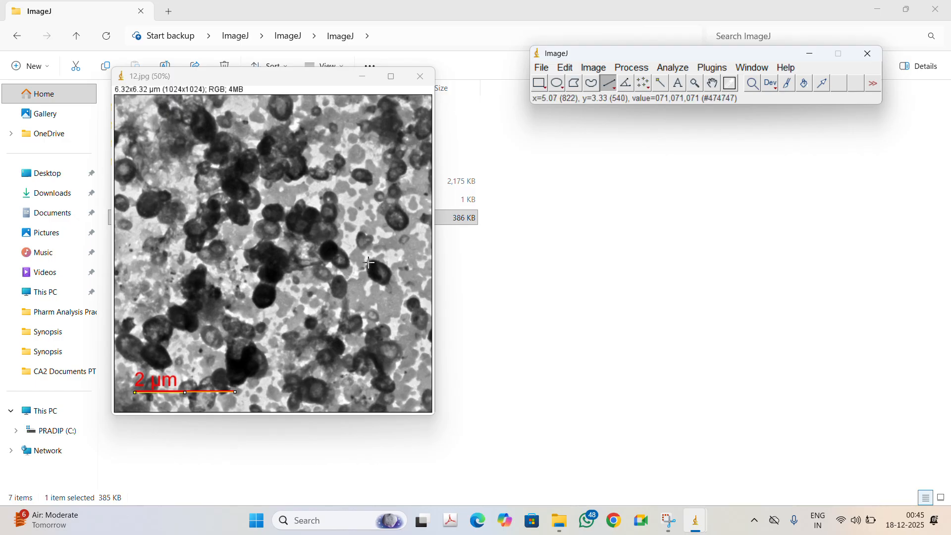
# Step: Draw lines across the diameters of a particle at the right and one at the upper left, measuring each
pyautogui.moveTo(369, 262); pyautogui.dragTo(386, 284)
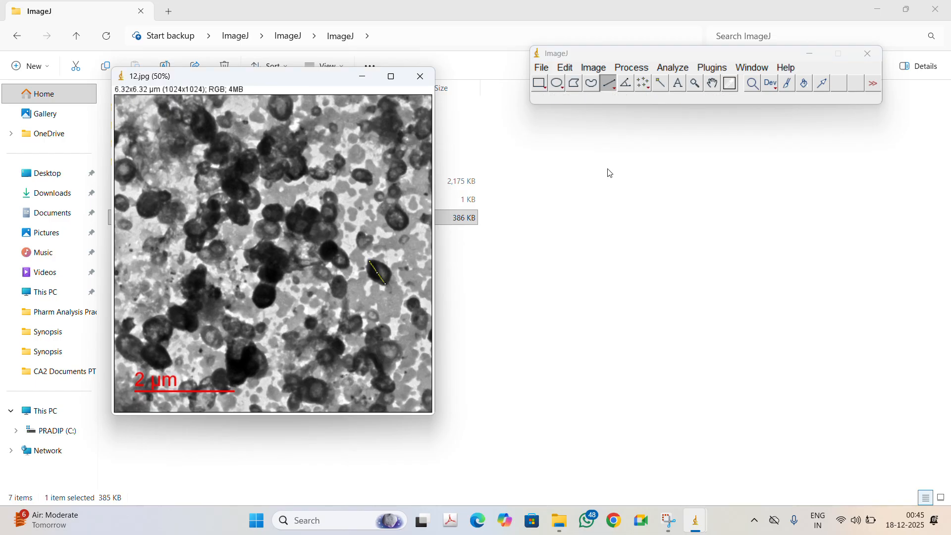
pyautogui.click(674, 69)
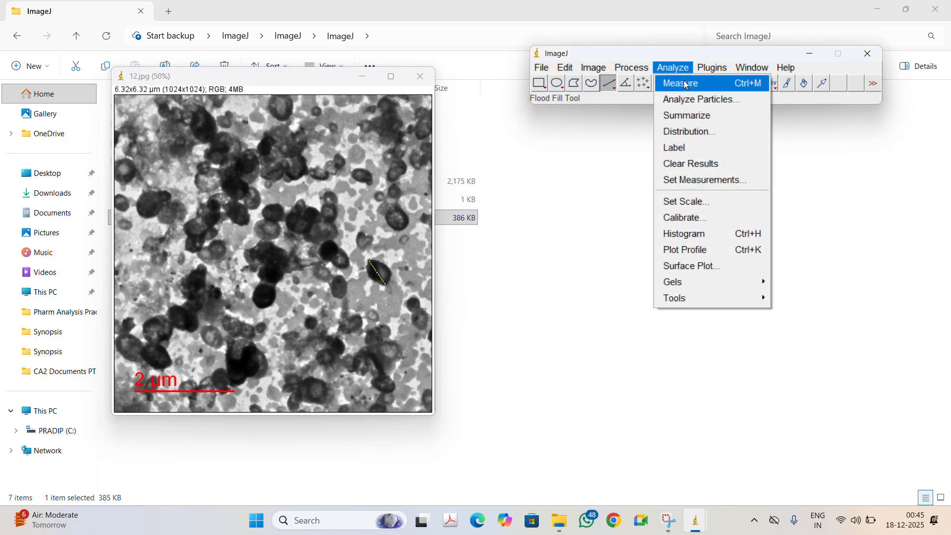
pyautogui.click(718, 85)
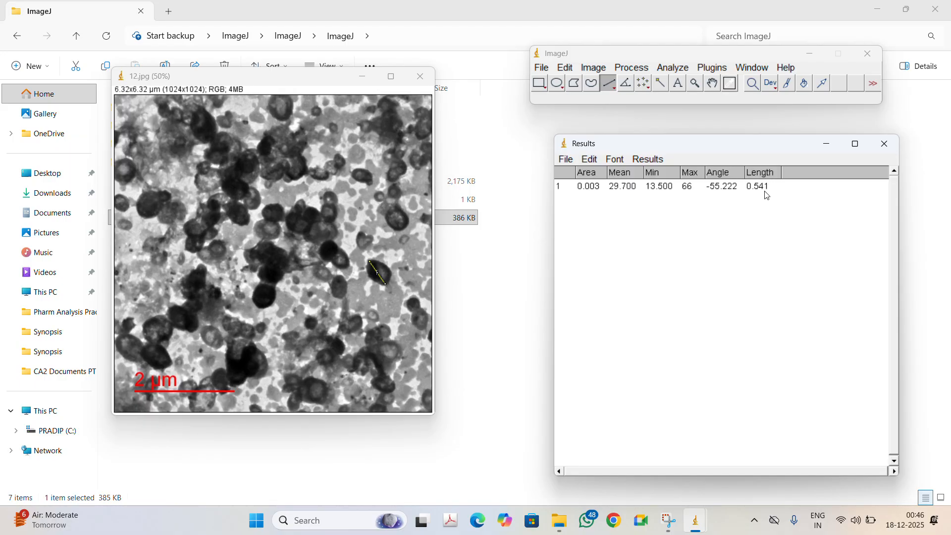
pyautogui.click(138, 204)
pyautogui.moveTo(138, 204); pyautogui.dragTo(161, 201)
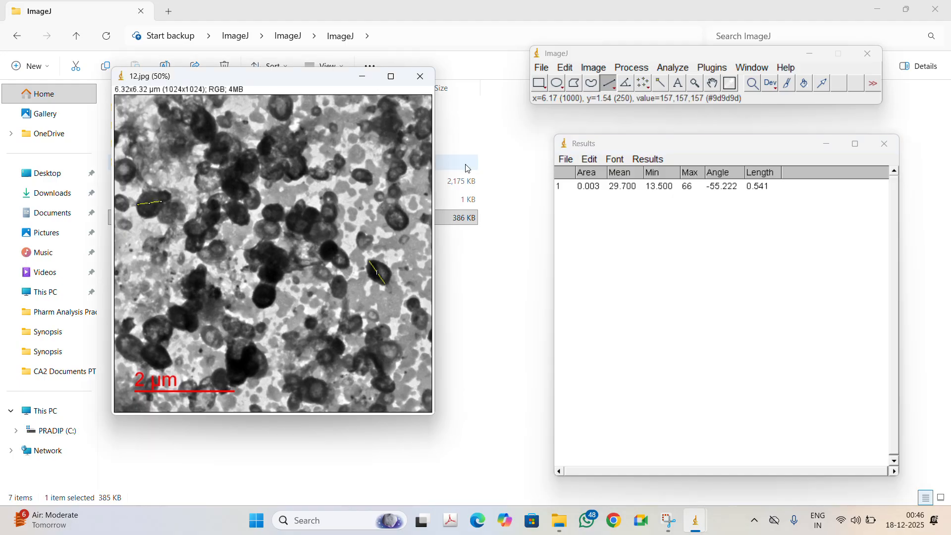
pyautogui.click(676, 70)
pyautogui.click(684, 84)
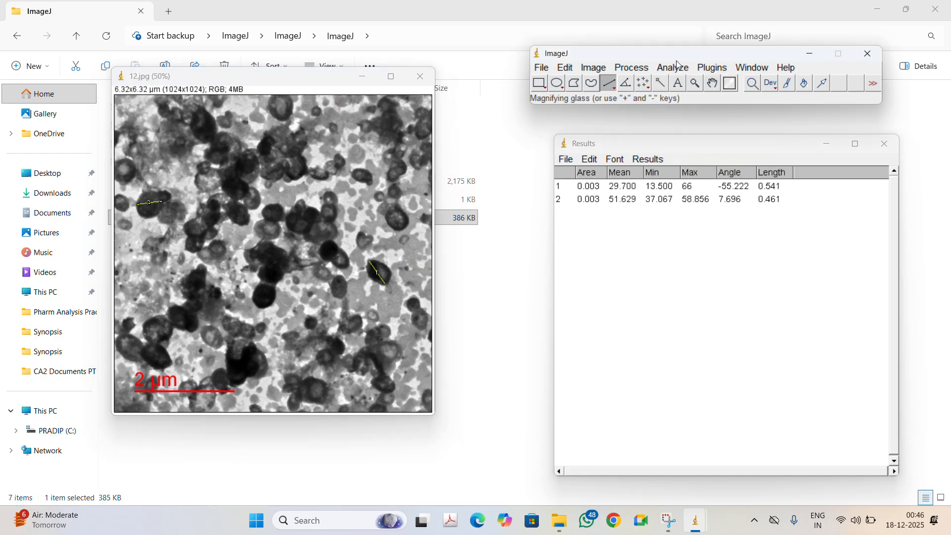
# Step: Draw diameter lines across a particle at the upper right and one at the centre, measuring each
pyautogui.click(676, 68)
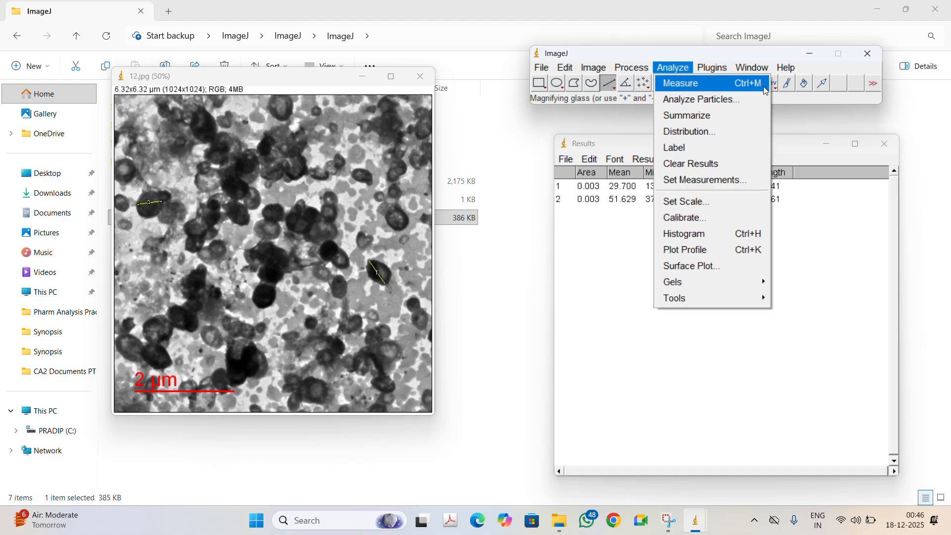
pyautogui.click(619, 236)
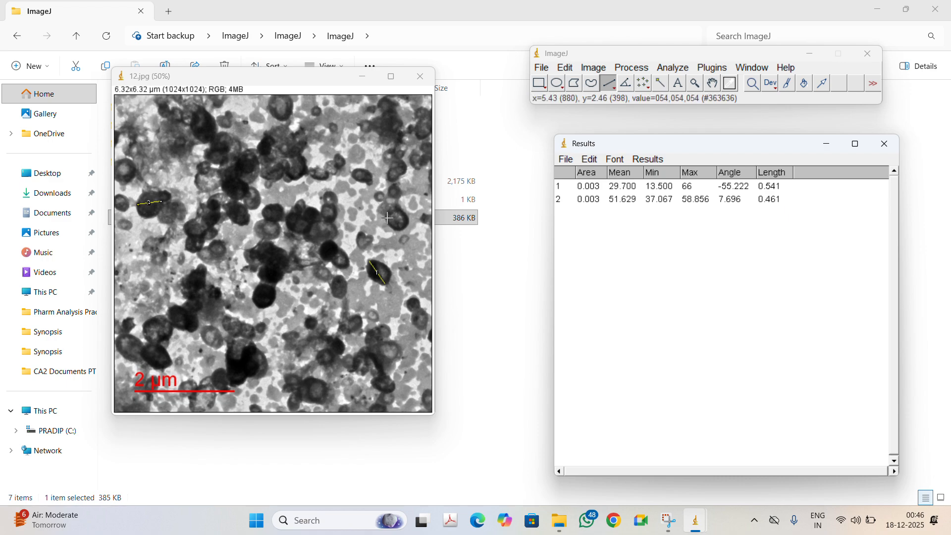
pyautogui.moveTo(386, 218); pyautogui.dragTo(407, 222)
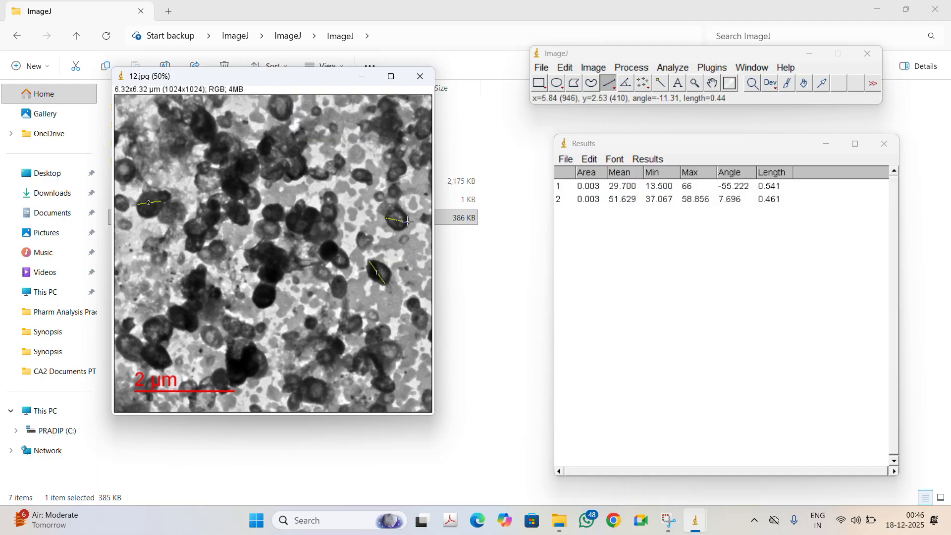
pyautogui.click(678, 68)
pyautogui.click(682, 84)
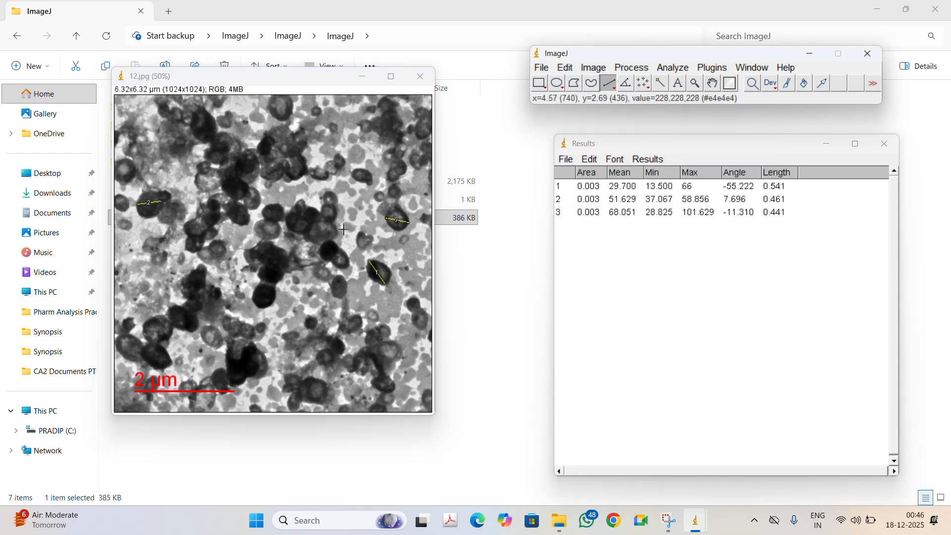
pyautogui.moveTo(254, 299); pyautogui.dragTo(266, 293)
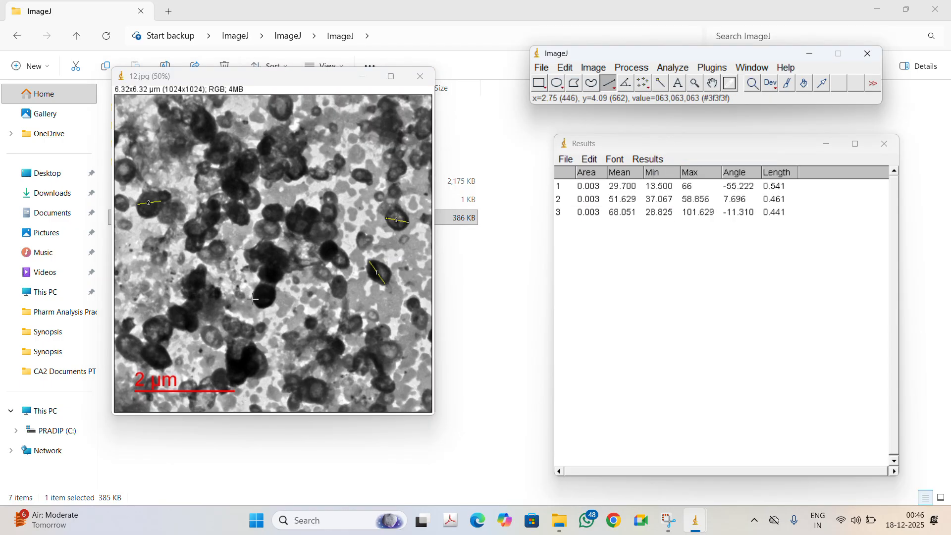
pyautogui.click(682, 71)
pyautogui.click(683, 82)
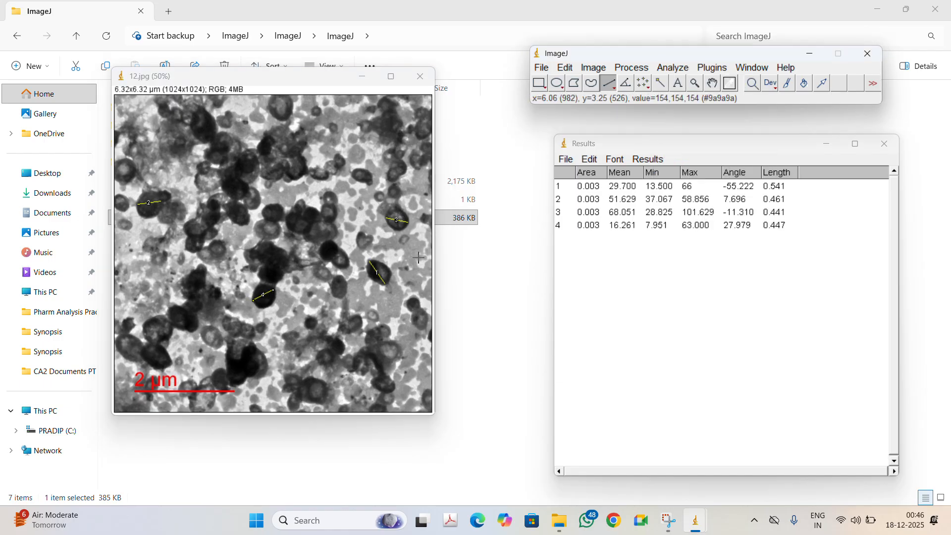
# Step: Draw a diameter line across a particle near the lower left and measure it
pyautogui.click(142, 353)
pyautogui.moveTo(143, 352); pyautogui.dragTo(172, 364)
pyautogui.click(684, 68)
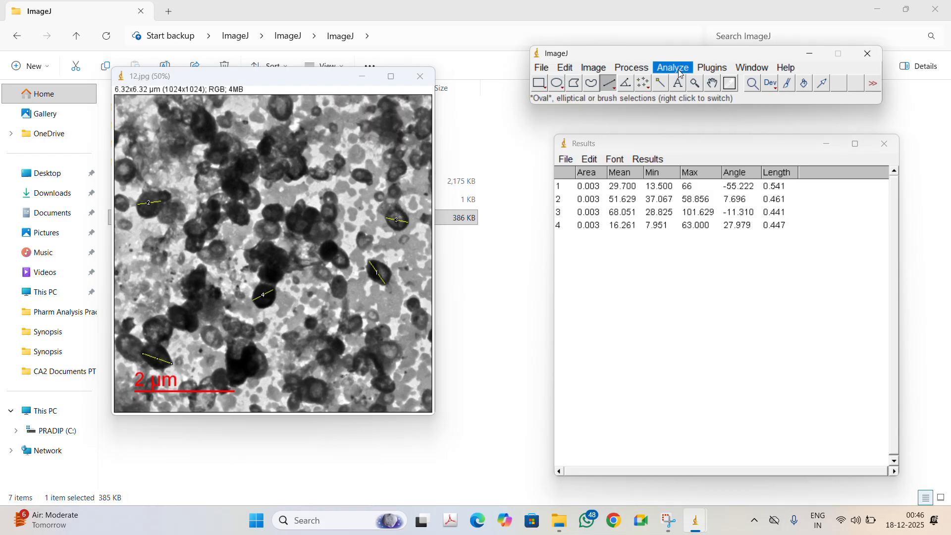
pyautogui.click(712, 84)
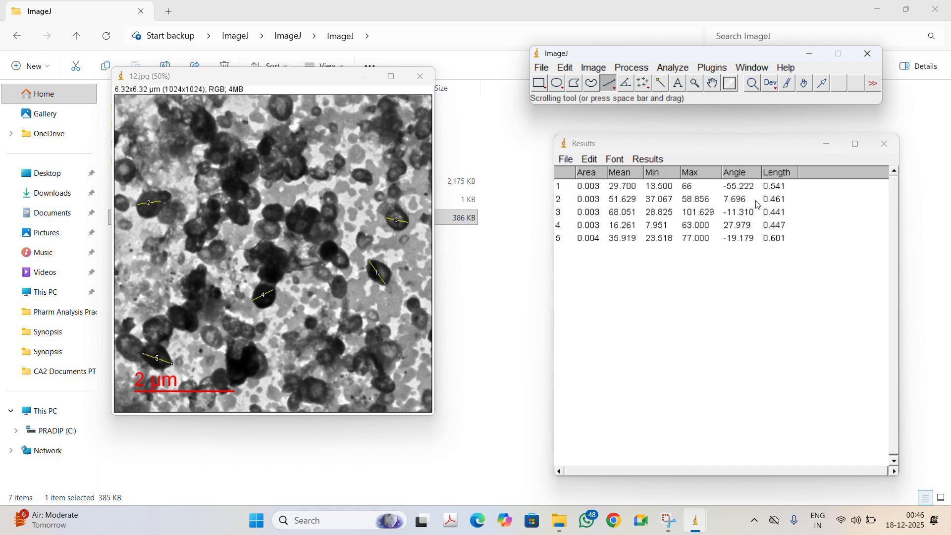
# Step: Summarize the measurements and highlight the Mean row in the results table
pyautogui.click(684, 73)
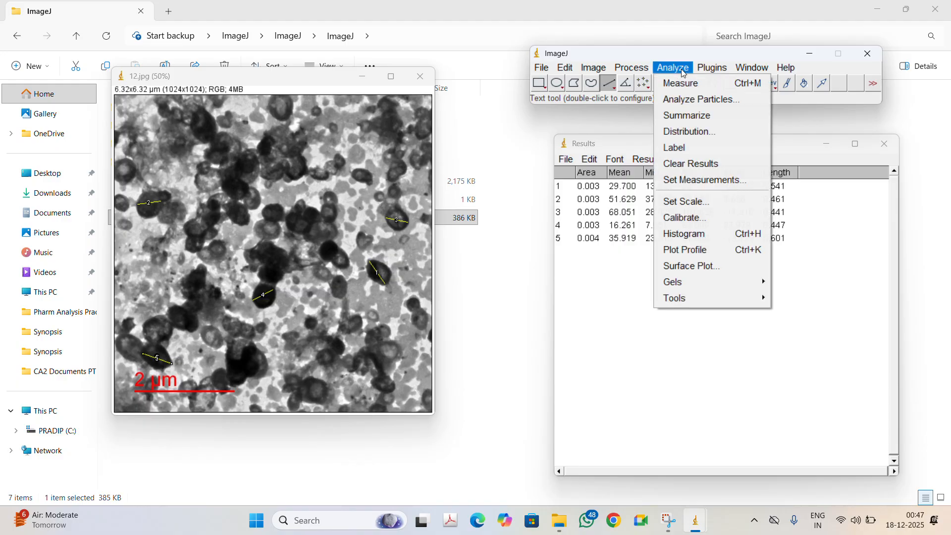
pyautogui.click(696, 117)
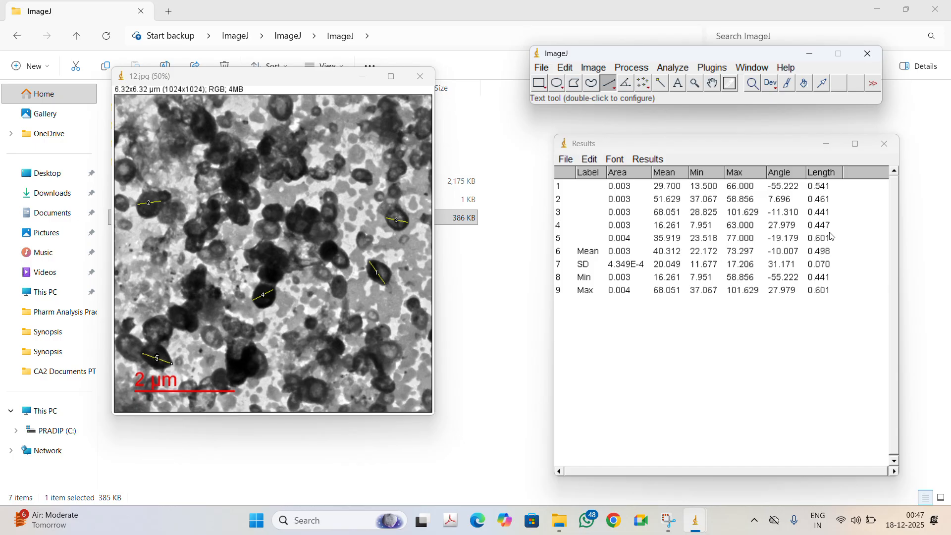
pyautogui.click(825, 254)
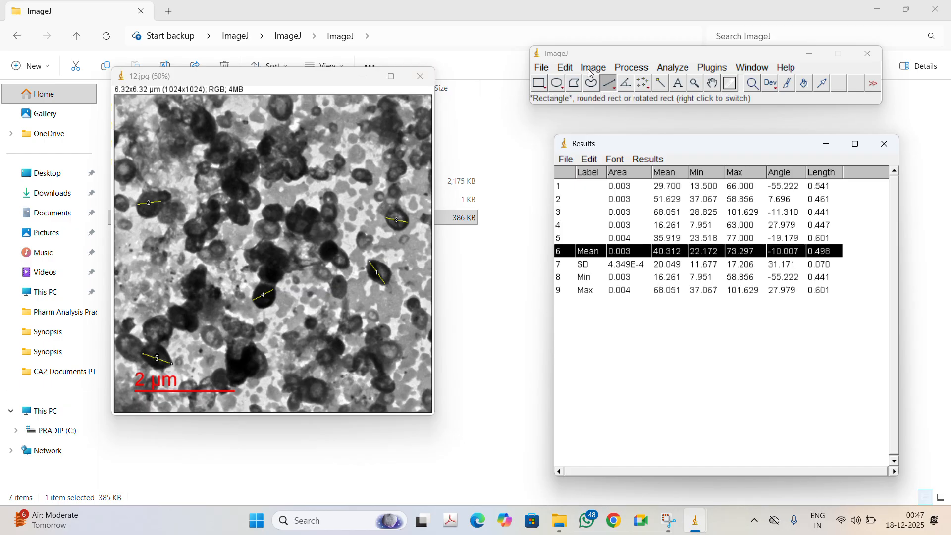
pyautogui.click(541, 84)
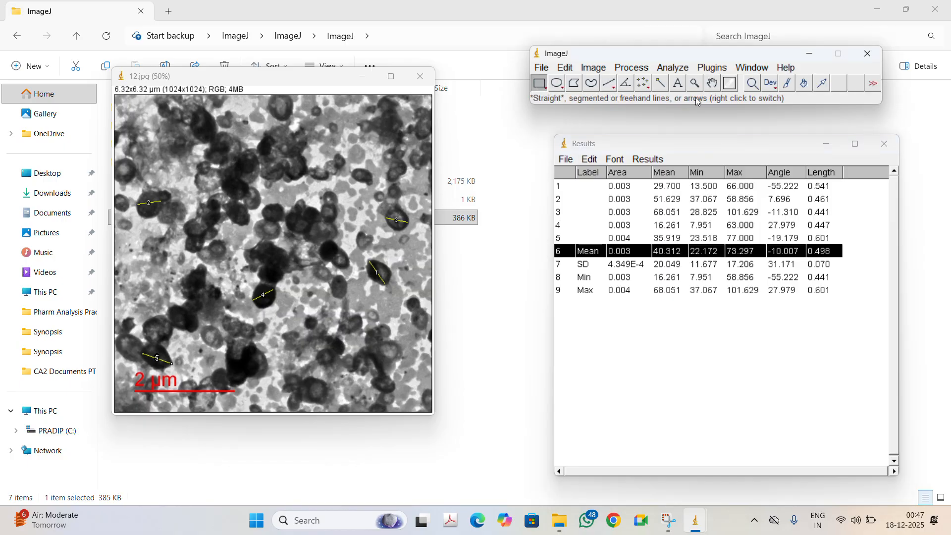
# Step: Crop the image to a rectangular region that excludes the original scale bar at the bottom
pyautogui.click(118, 106)
pyautogui.moveTo(117, 106); pyautogui.dragTo(421, 360)
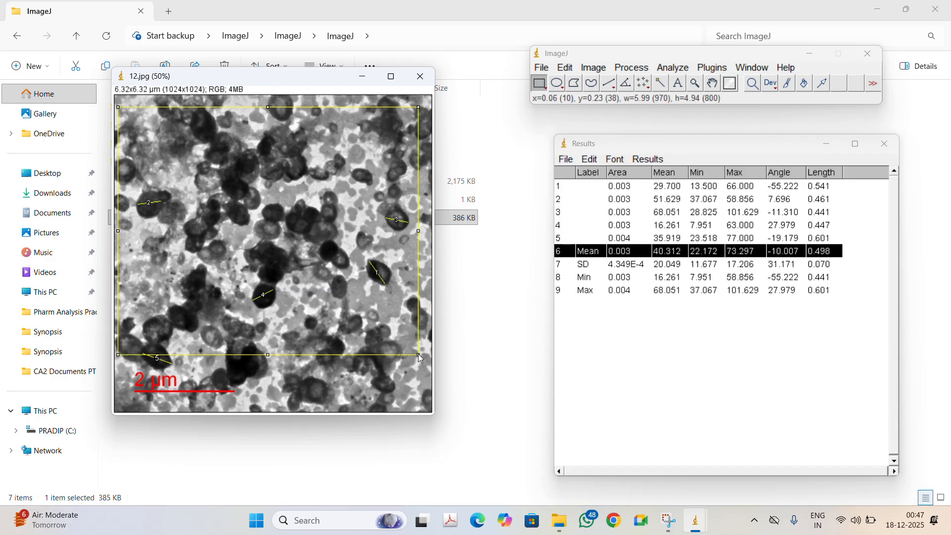
pyautogui.click(593, 69)
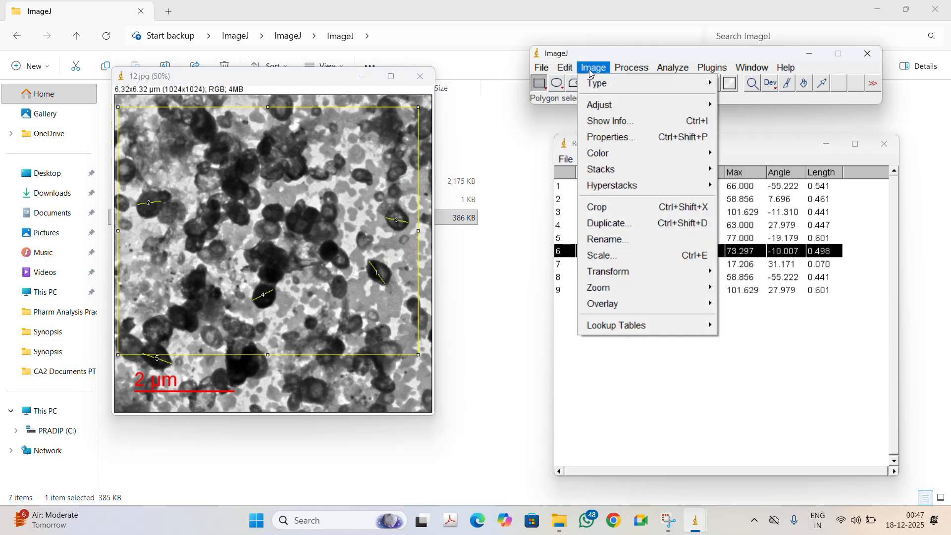
pyautogui.moveTo(599, 89)
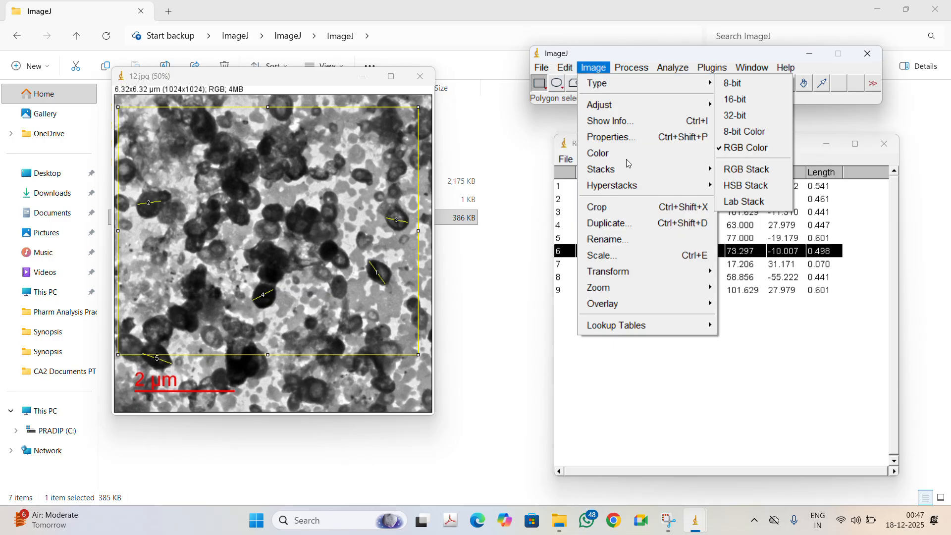
pyautogui.click(632, 207)
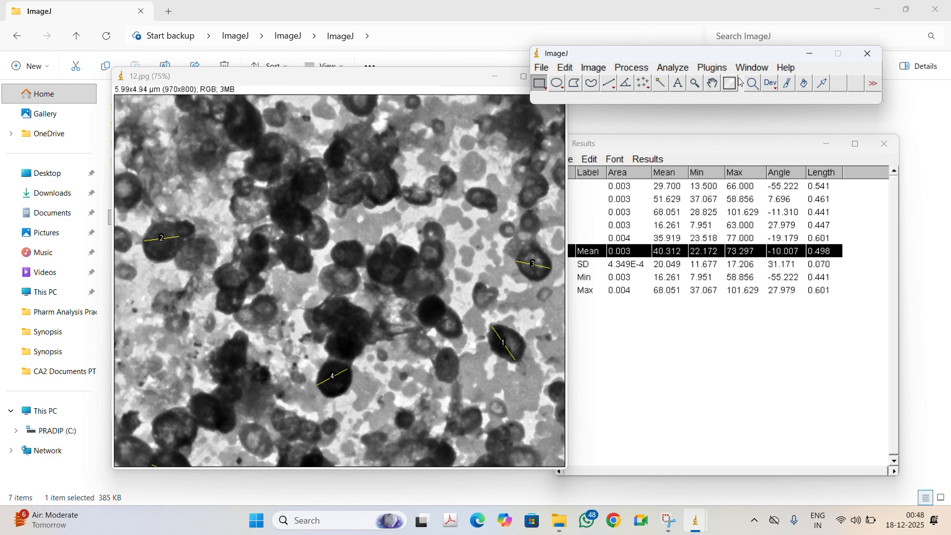
# Step: Open the Scale Bar tool and set the bar width to 2 µm
pyautogui.click(684, 71)
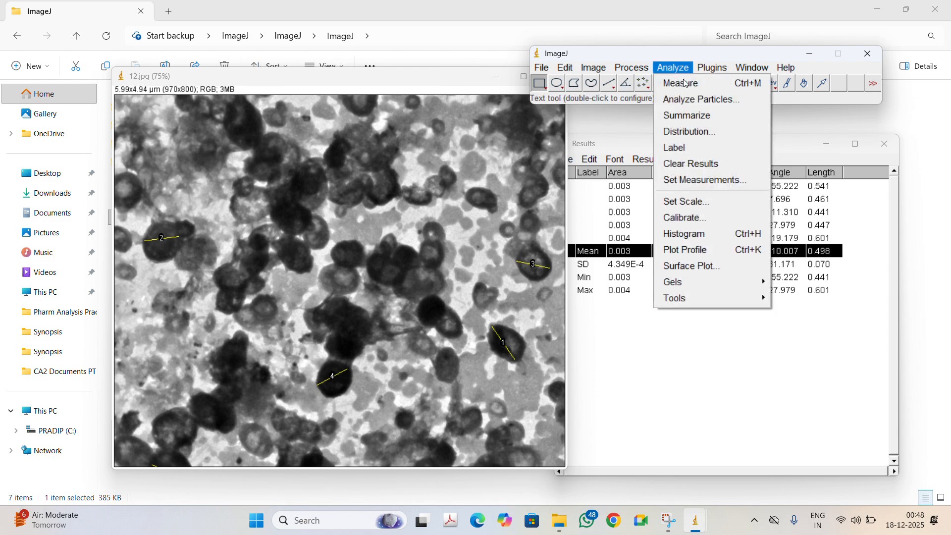
pyautogui.moveTo(702, 300)
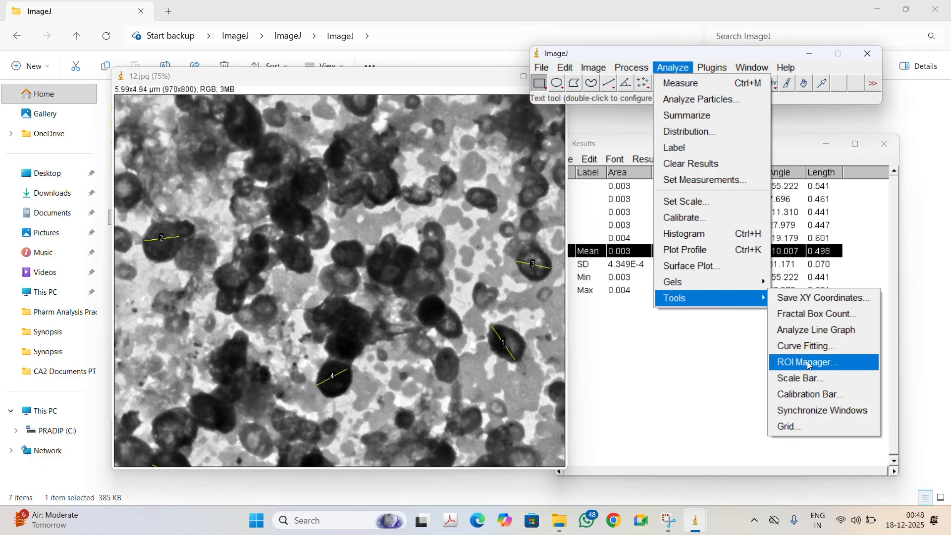
pyautogui.click(809, 379)
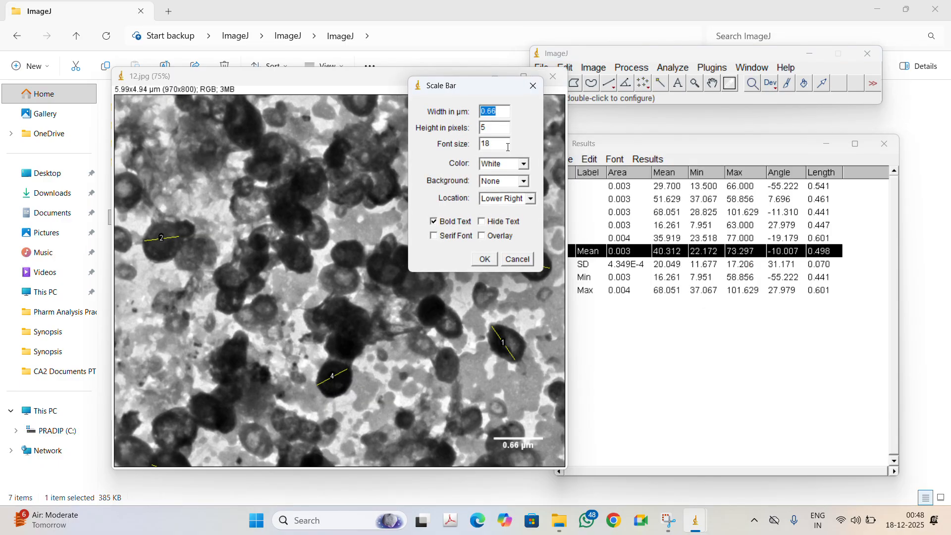
pyautogui.moveTo(451, 88); pyautogui.dragTo(482, 93)
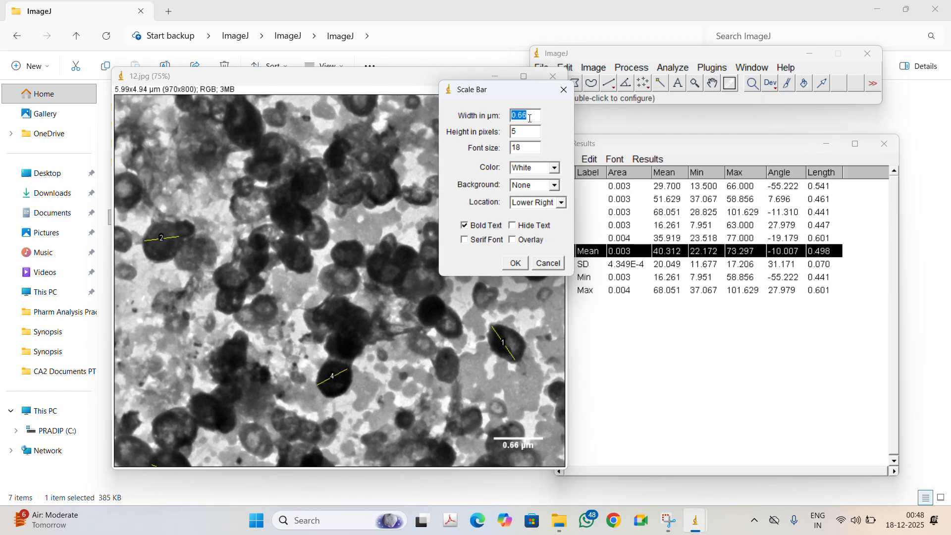
pyautogui.write('2')
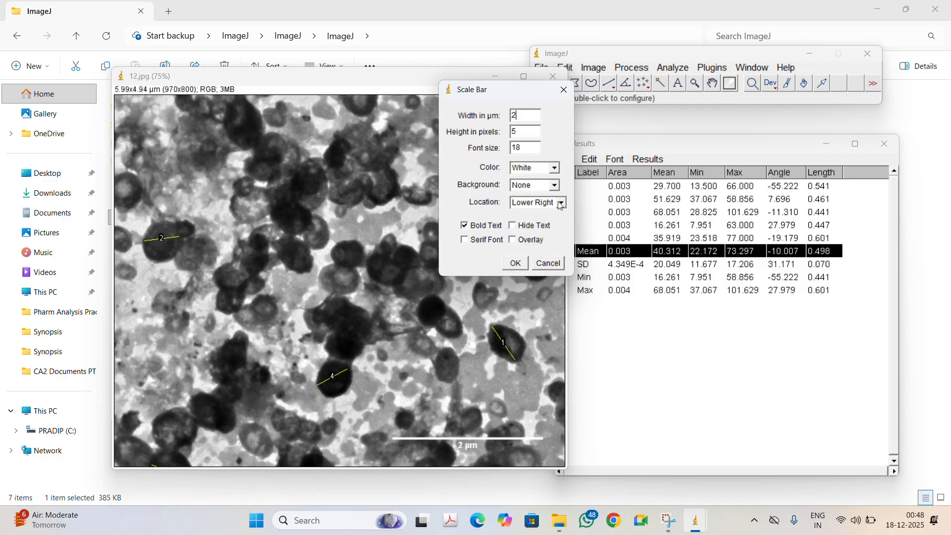
# Step: Set the scale bar colour to Green
pyautogui.click(554, 168)
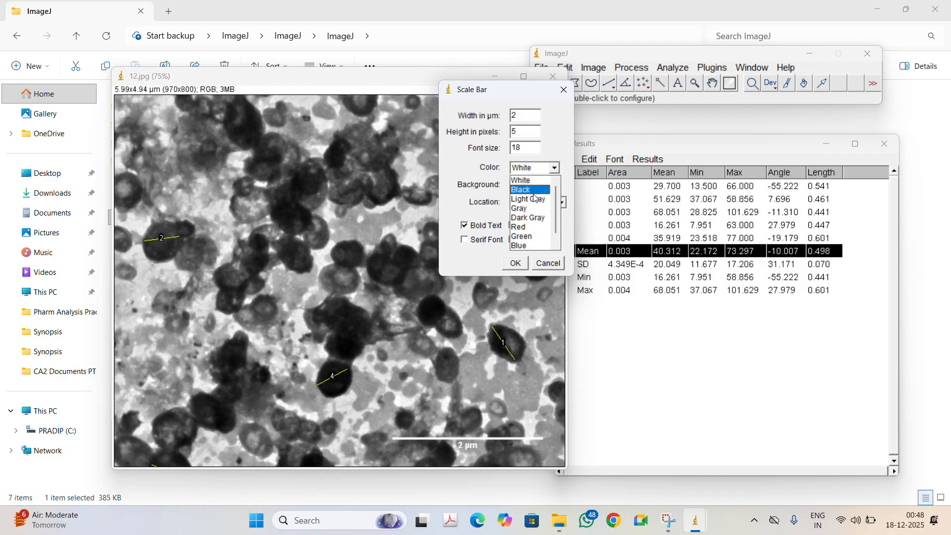
pyautogui.click(535, 191)
pyautogui.click(547, 171)
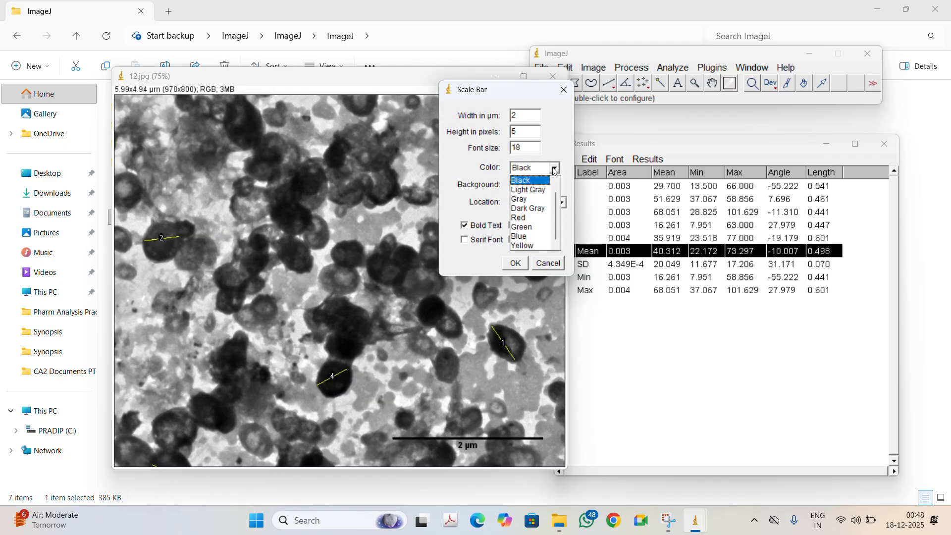
pyautogui.click(532, 218)
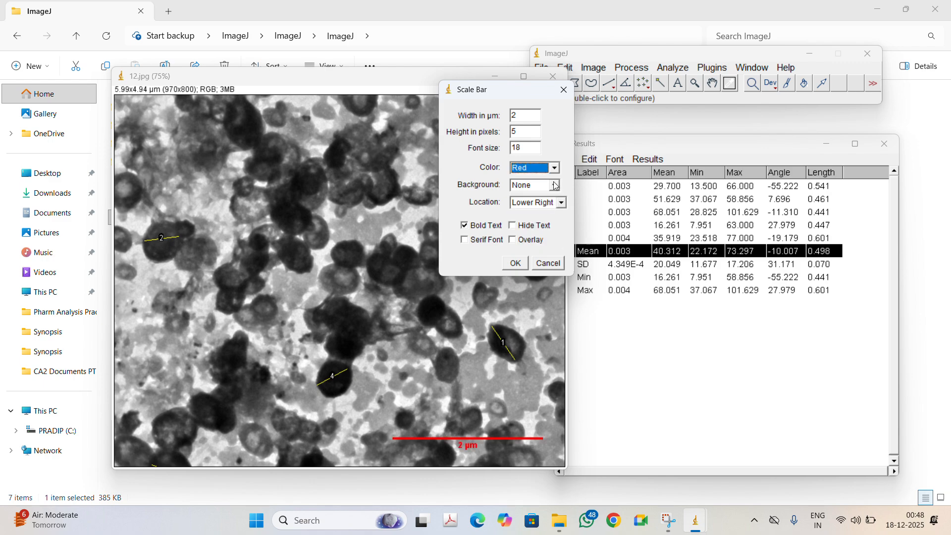
pyautogui.click(557, 168)
pyautogui.click(532, 226)
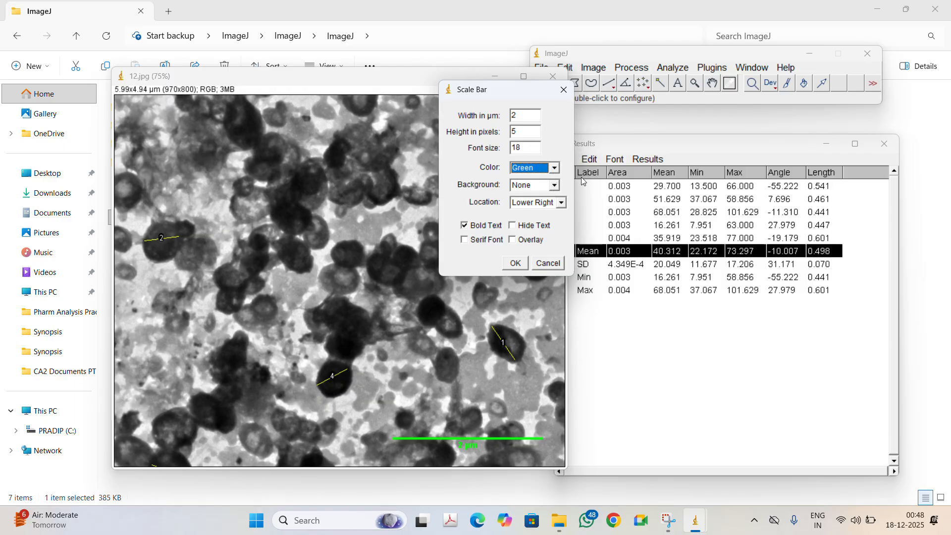
# Step: Try the scale bar at Upper Right and Lower Left before returning it to Lower Right
pyautogui.click(561, 204)
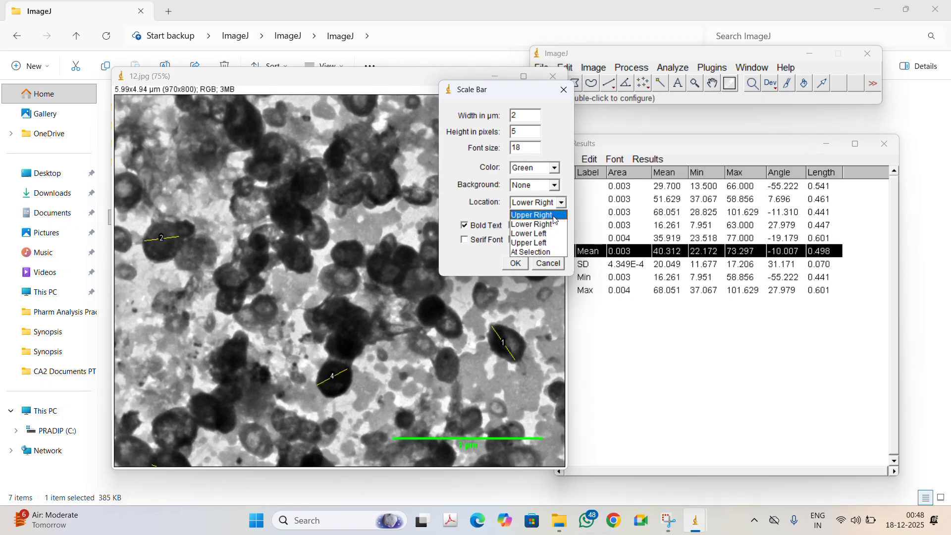
pyautogui.click(540, 215)
pyautogui.moveTo(478, 90); pyautogui.dragTo(641, 121)
pyautogui.click(724, 234)
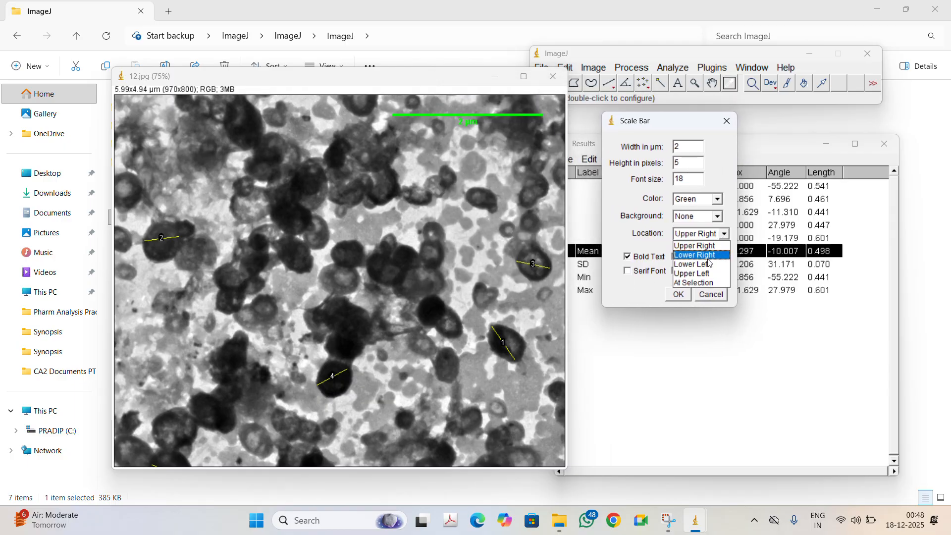
pyautogui.click(713, 263)
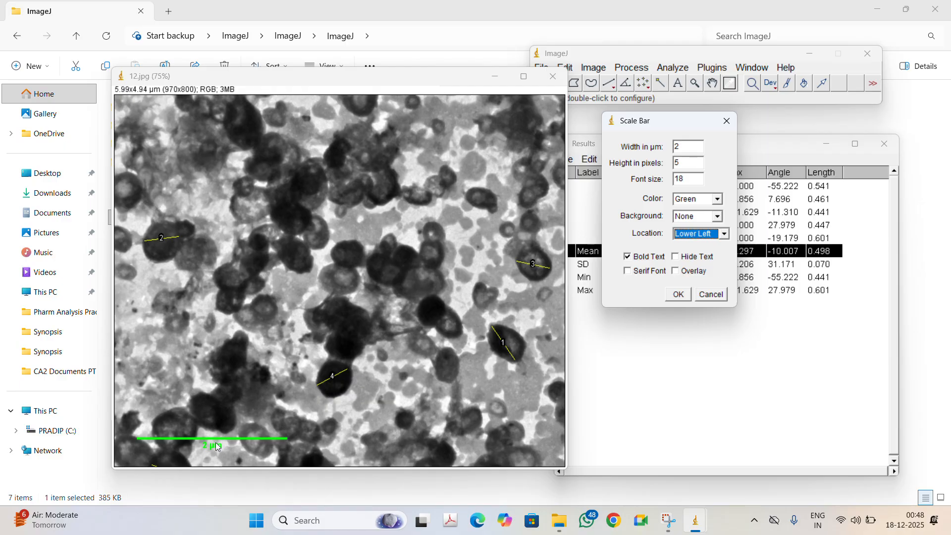
pyautogui.click(725, 234)
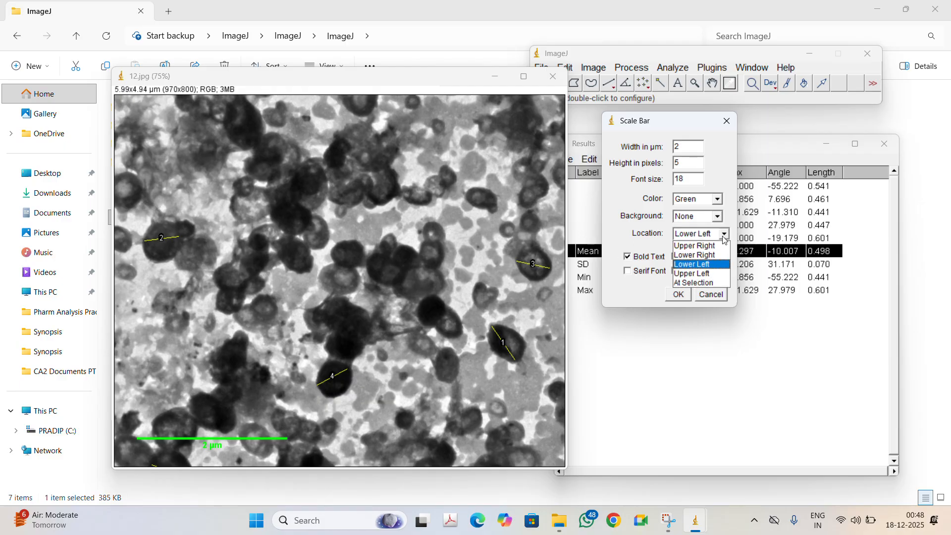
pyautogui.click(712, 256)
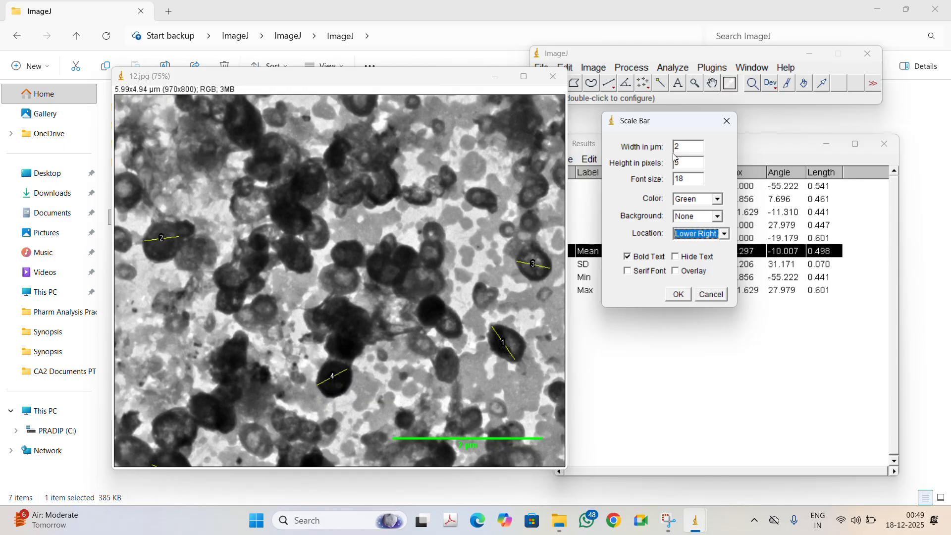
# Step: Set the scale bar width to 1 µm and apply the scale bar to the image
pyautogui.click(687, 145)
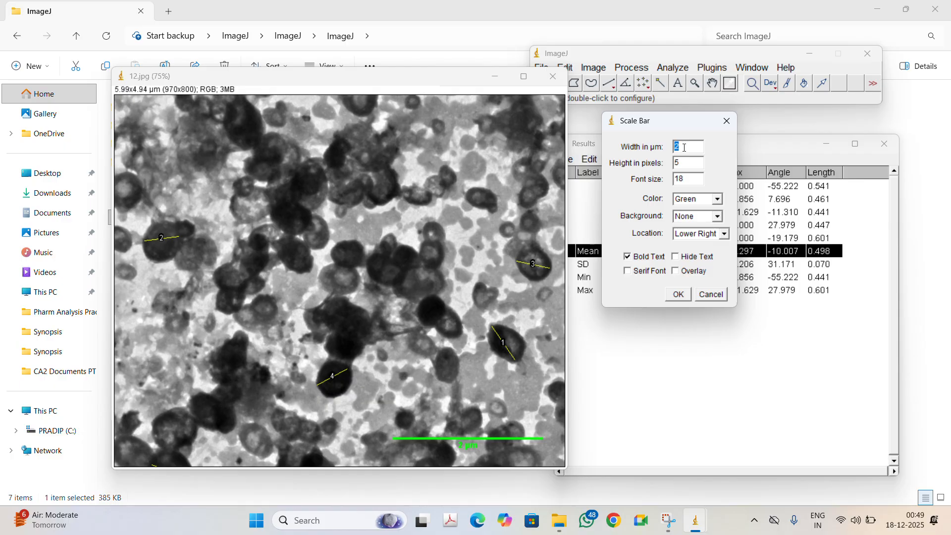
pyautogui.write('0')
pyautogui.write('.2')
pyautogui.write('1')
pyautogui.click(679, 294)
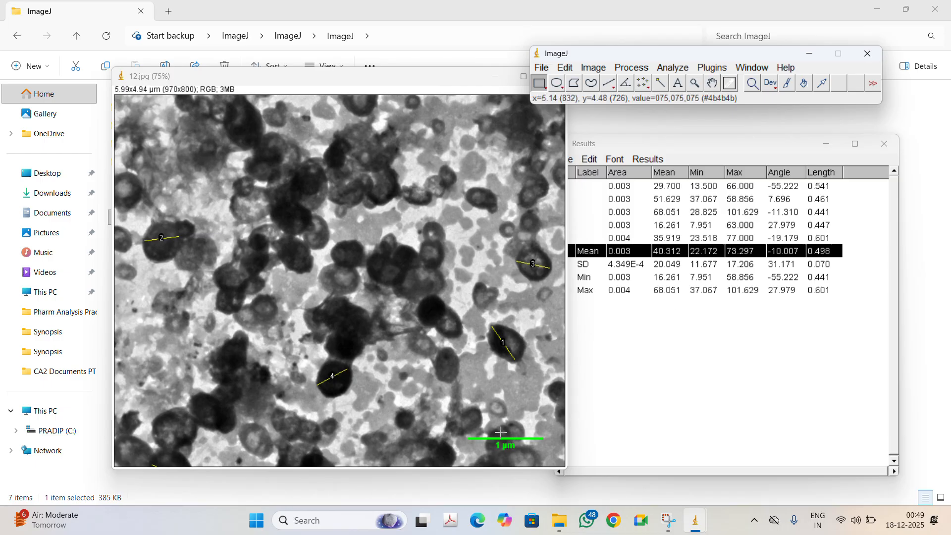
# Step: Save the image as a TIFF file named 12 new in the M2-Out folder
pyautogui.click(544, 69)
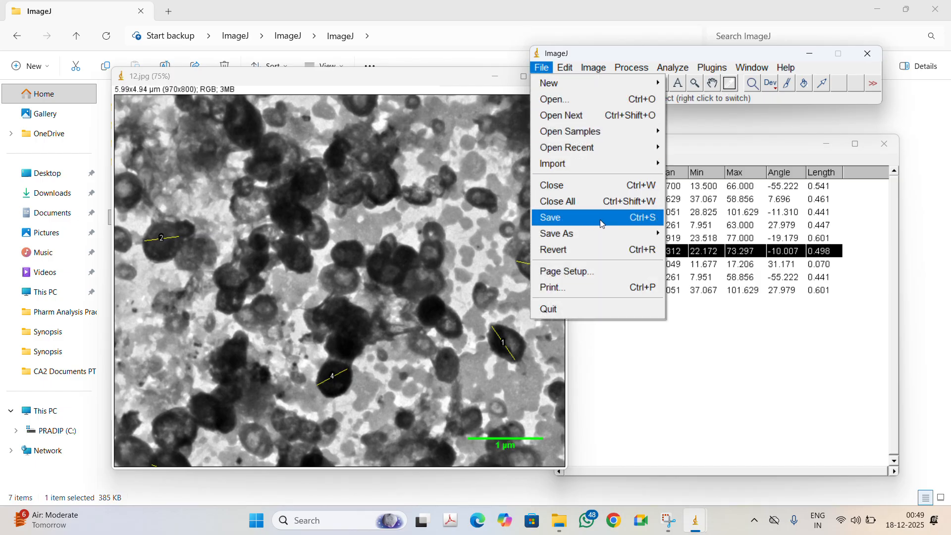
pyautogui.moveTo(587, 233)
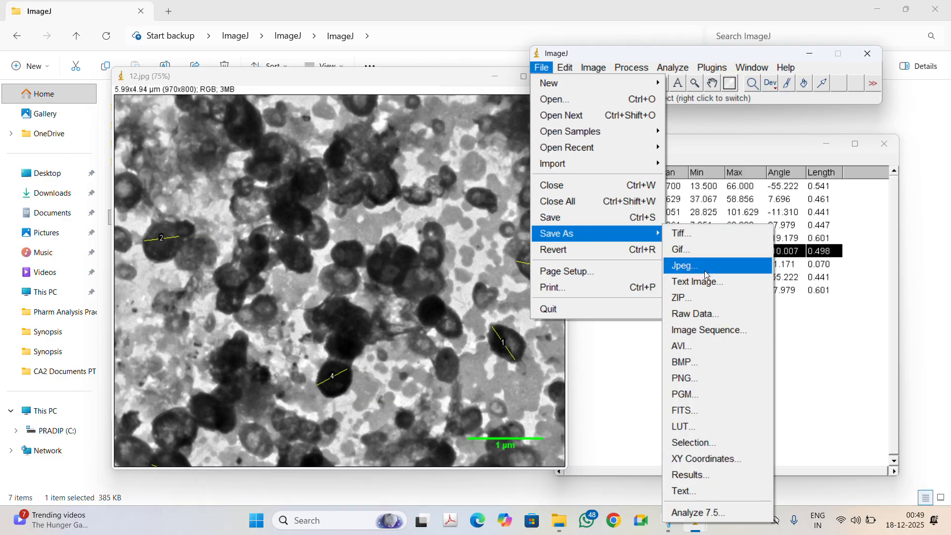
pyautogui.click(714, 239)
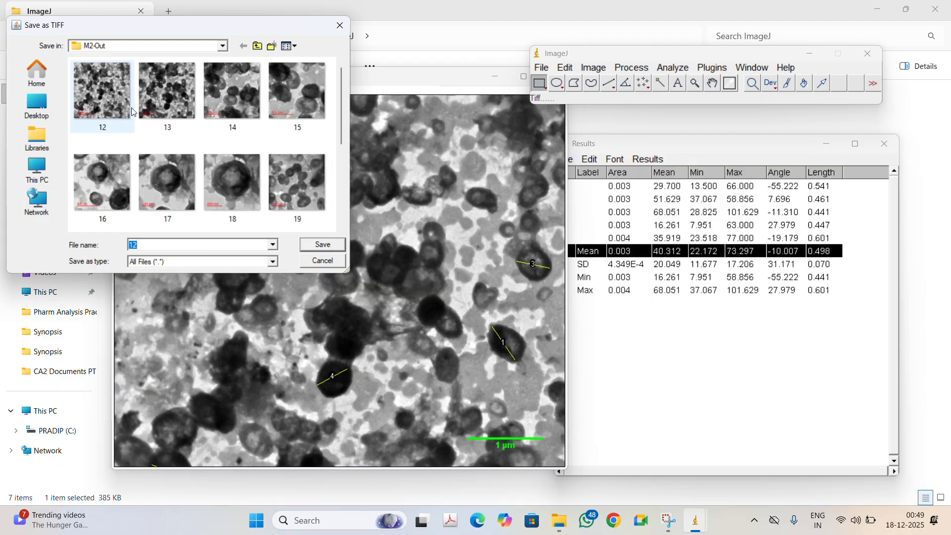
pyautogui.click(147, 243)
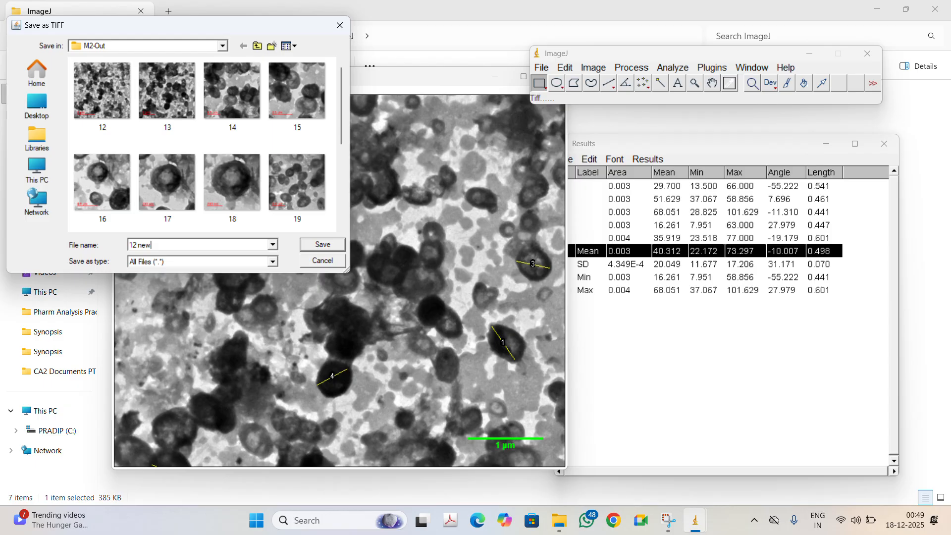
pyautogui.click(234, 261)
pyautogui.click(309, 247)
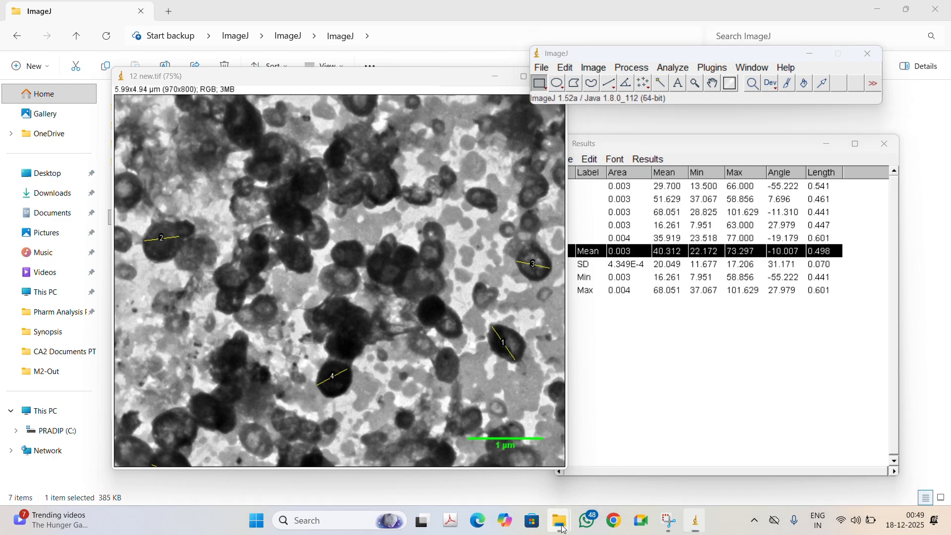
# Step: Switch to File Explorer and open the M2-Out folder
pyautogui.moveTo(560, 520)
pyautogui.moveTo(628, 446)
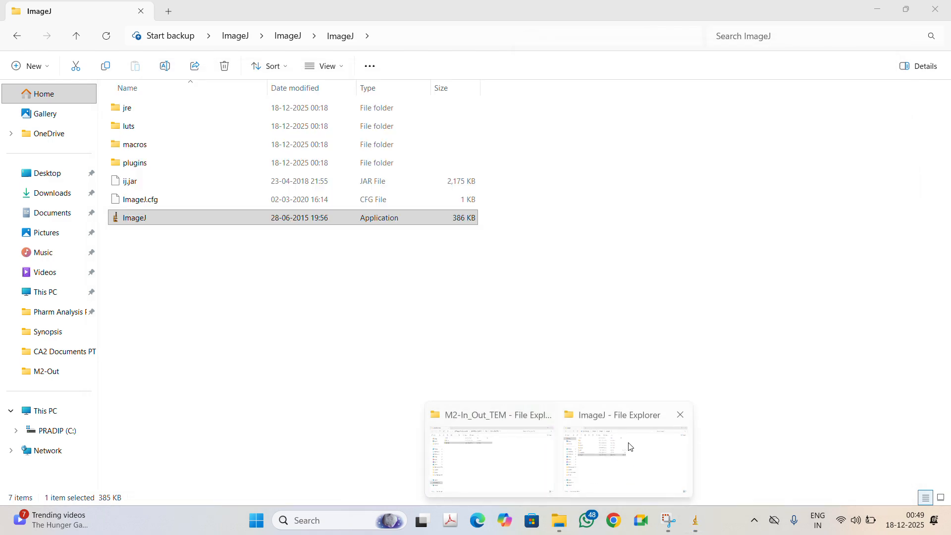
pyautogui.click(652, 454)
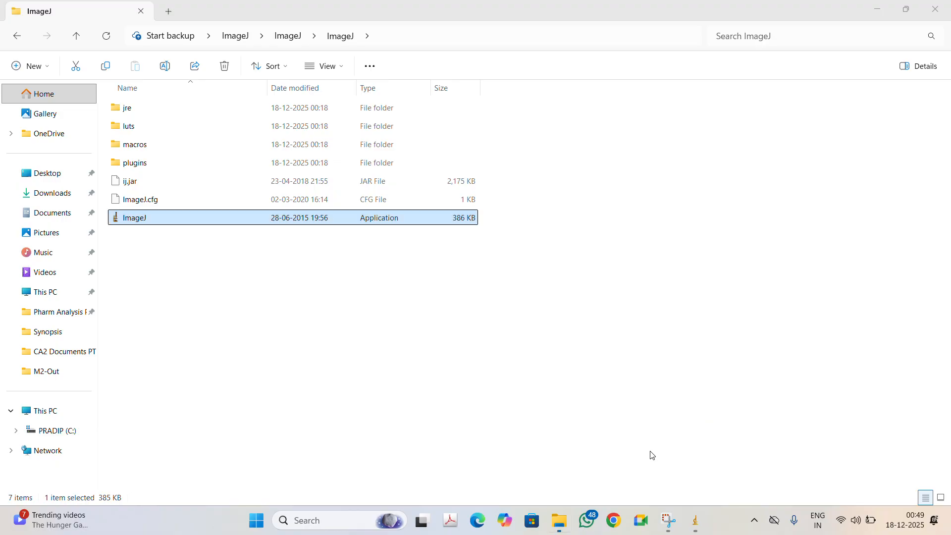
pyautogui.click(245, 42)
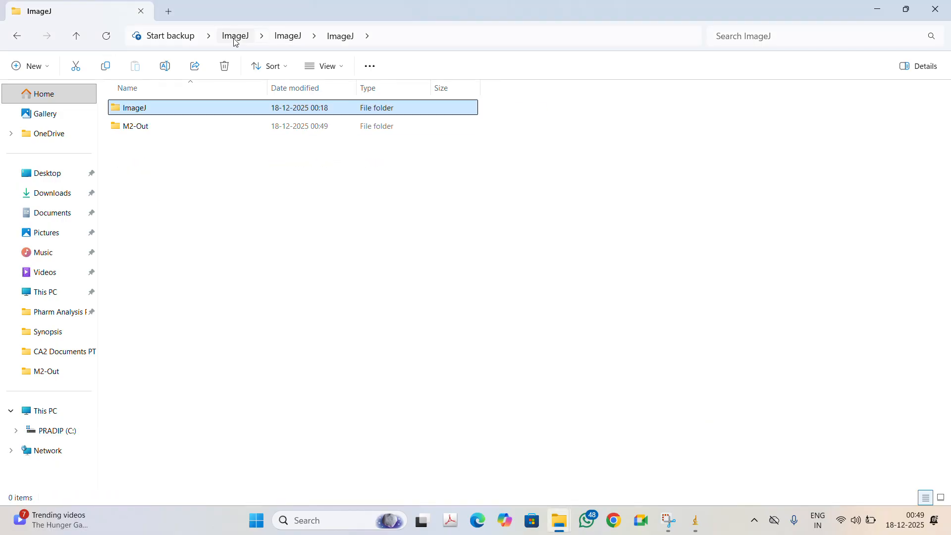
pyautogui.doubleClick(168, 127)
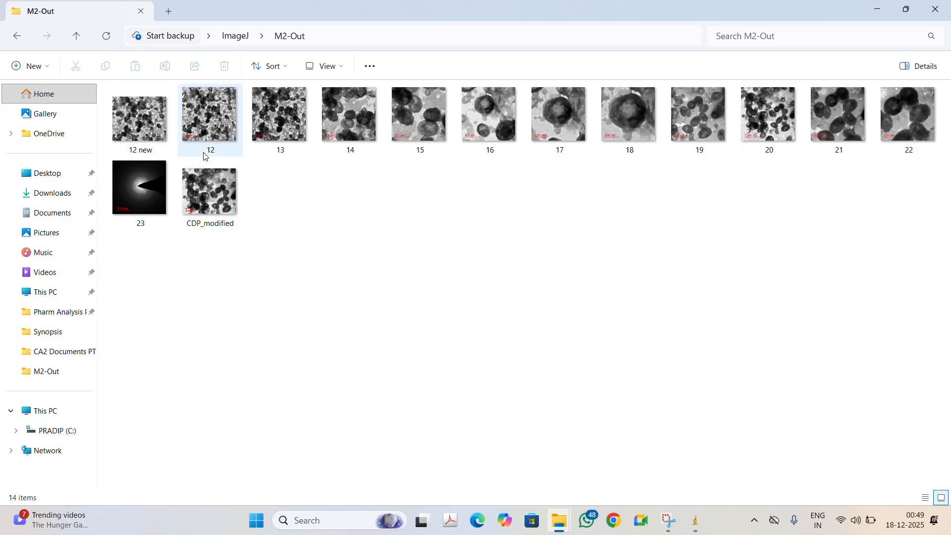
# Step: Open 12 new.tif in the photo viewer, maximize it to inspect the scale bar, and close it
pyautogui.click(141, 126)
pyautogui.doubleClick(141, 126)
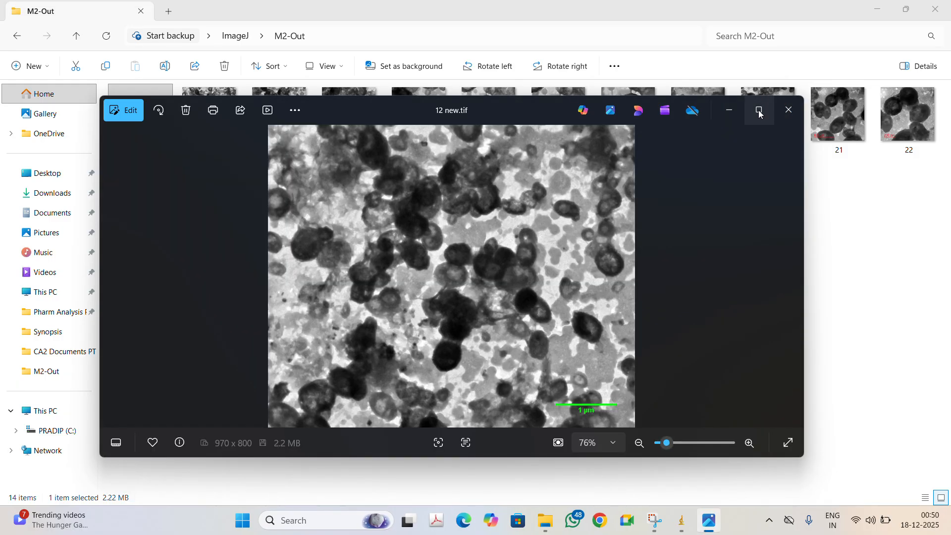
pyautogui.click(760, 111)
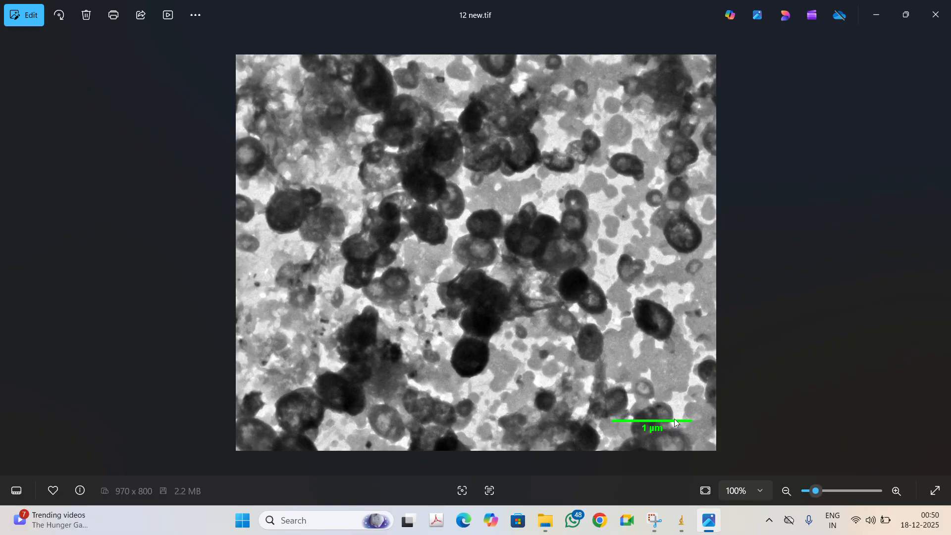
pyautogui.click(940, 9)
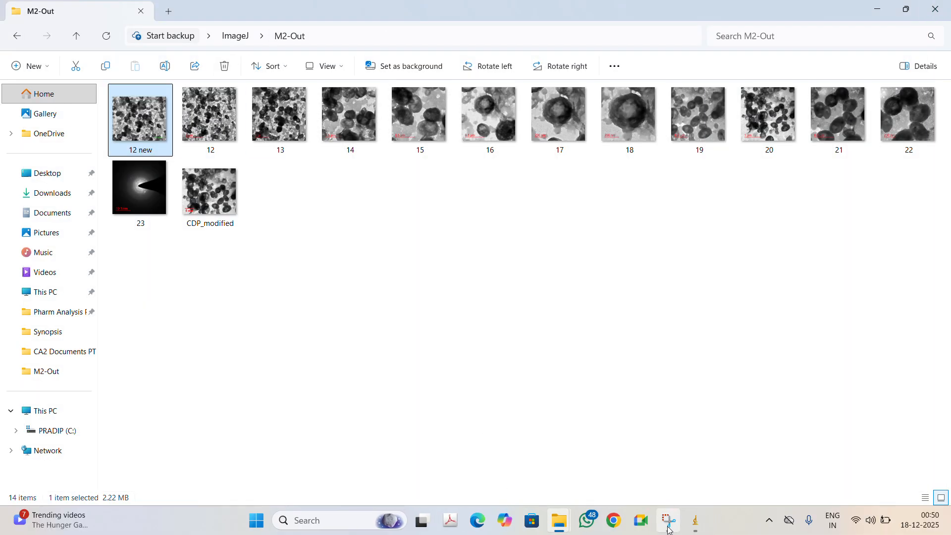
# Step: Bring the ImageJ main window and the Results table back to the front
pyautogui.moveTo(696, 520)
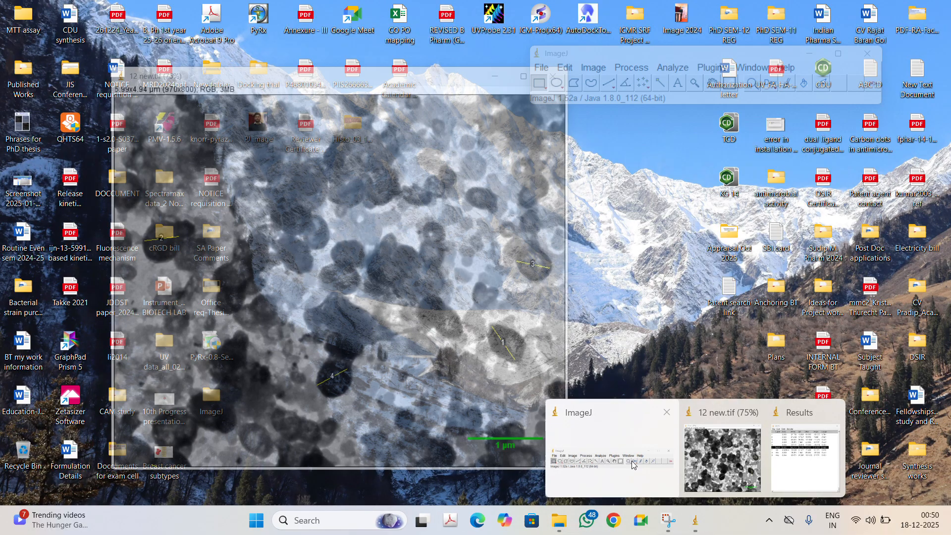
pyautogui.click(631, 462)
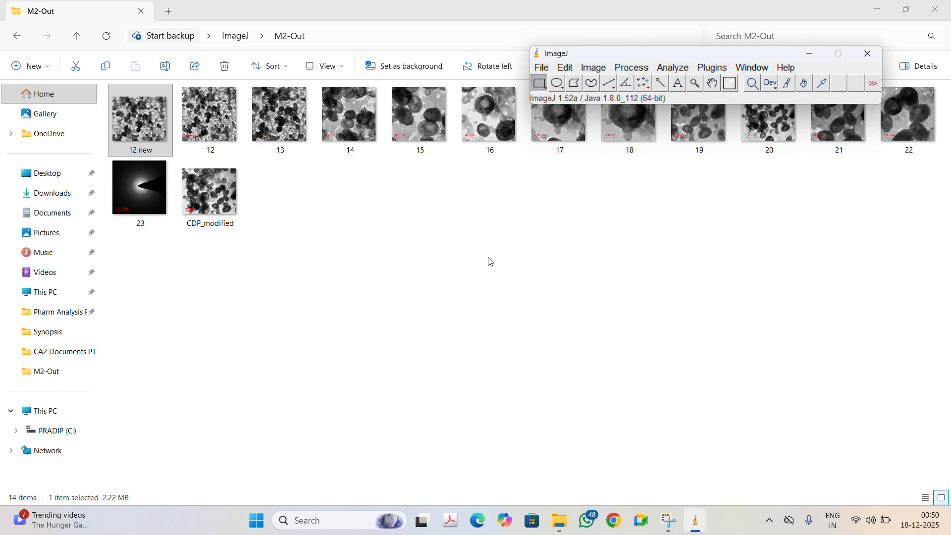
pyautogui.click(679, 485)
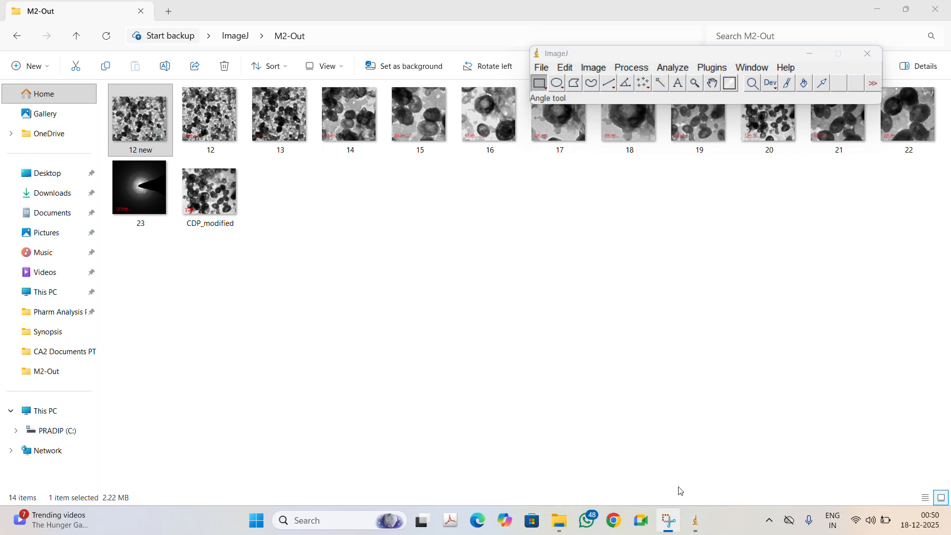
pyautogui.moveTo(697, 525)
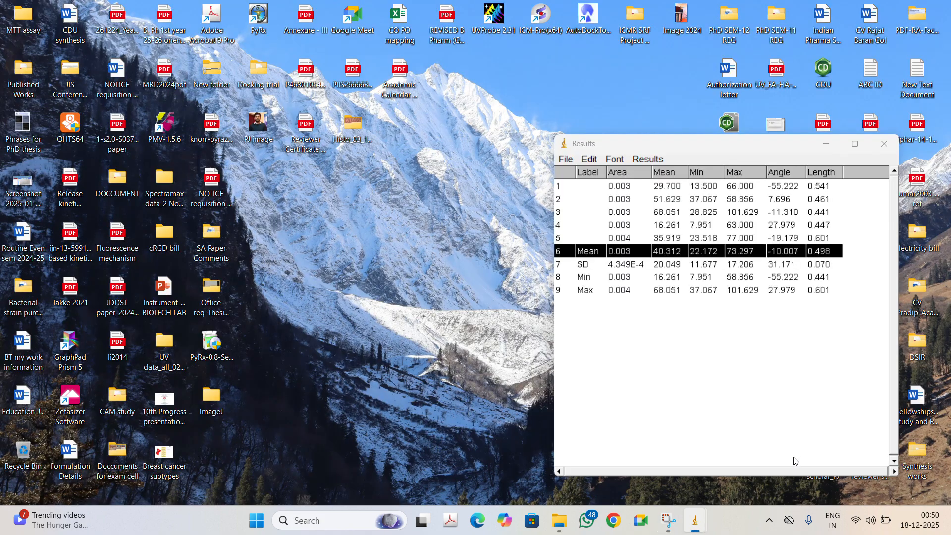
pyautogui.click(794, 461)
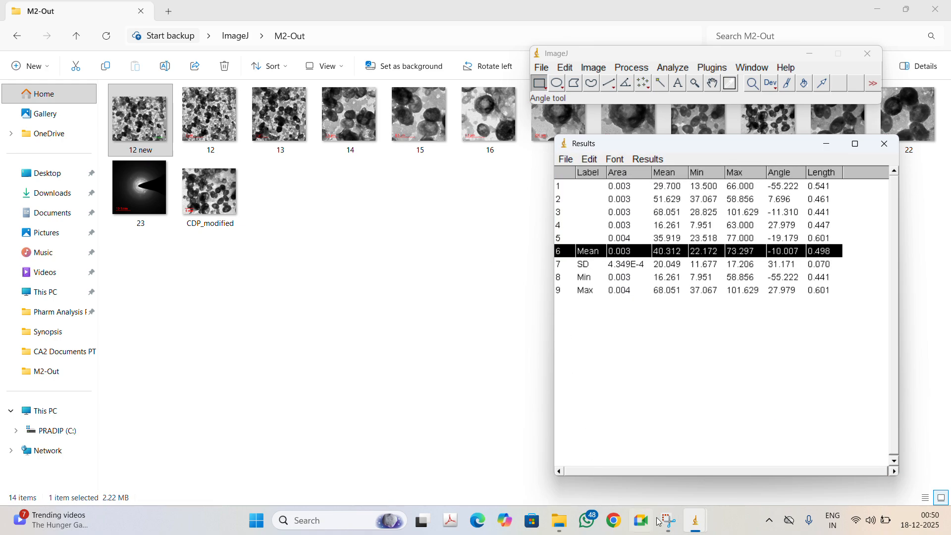